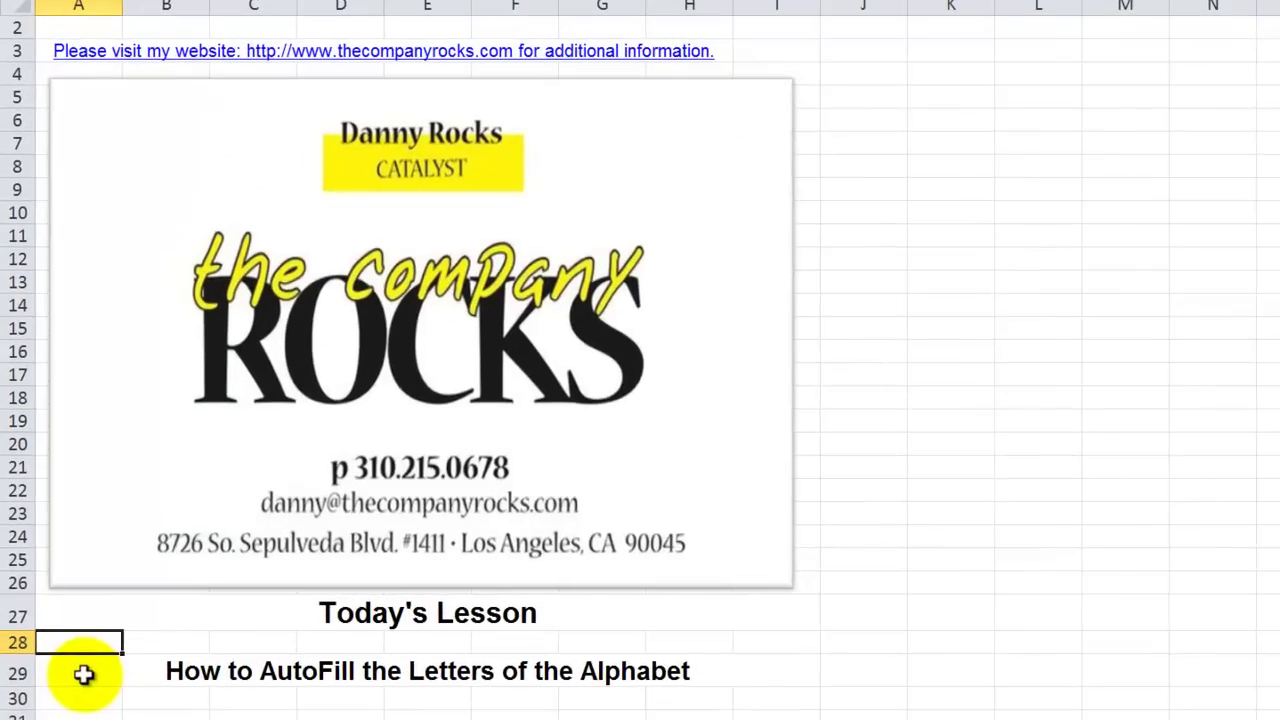
# Switch to the workbook Tip 130 ASCI Character Set.xlsx
pyautogui.click(62, 639)
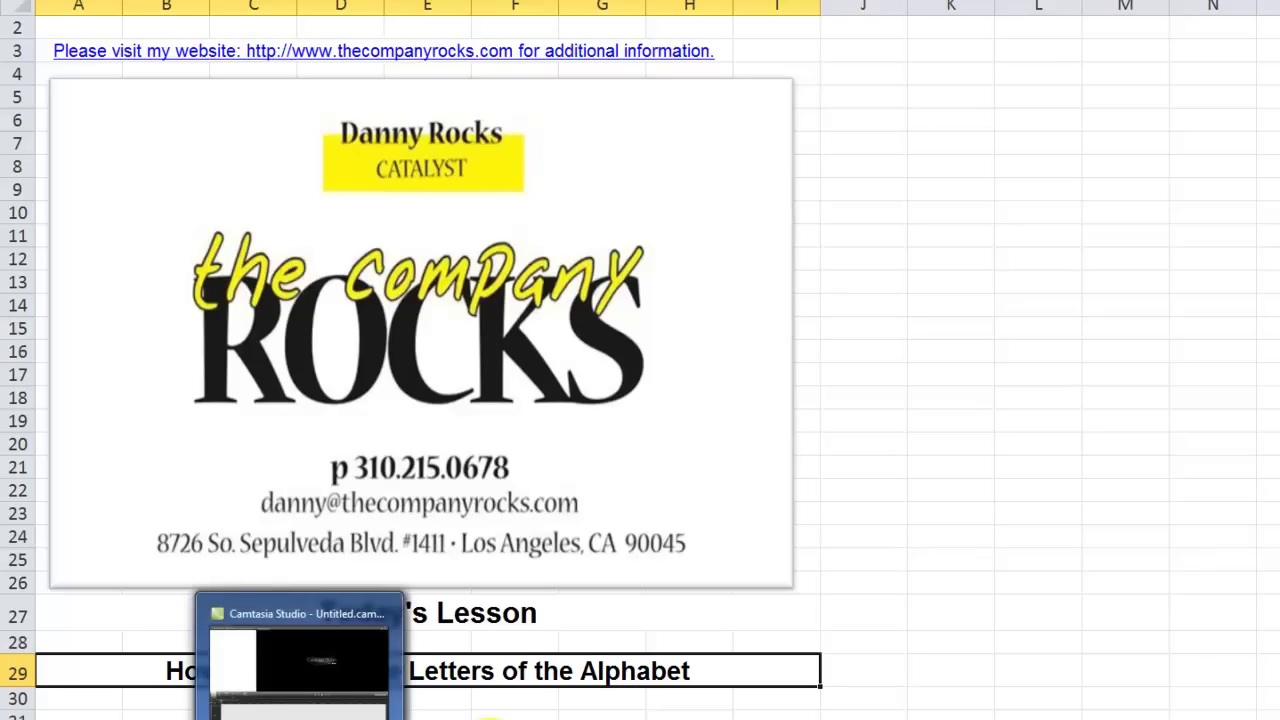
pyautogui.moveTo(570, 719)
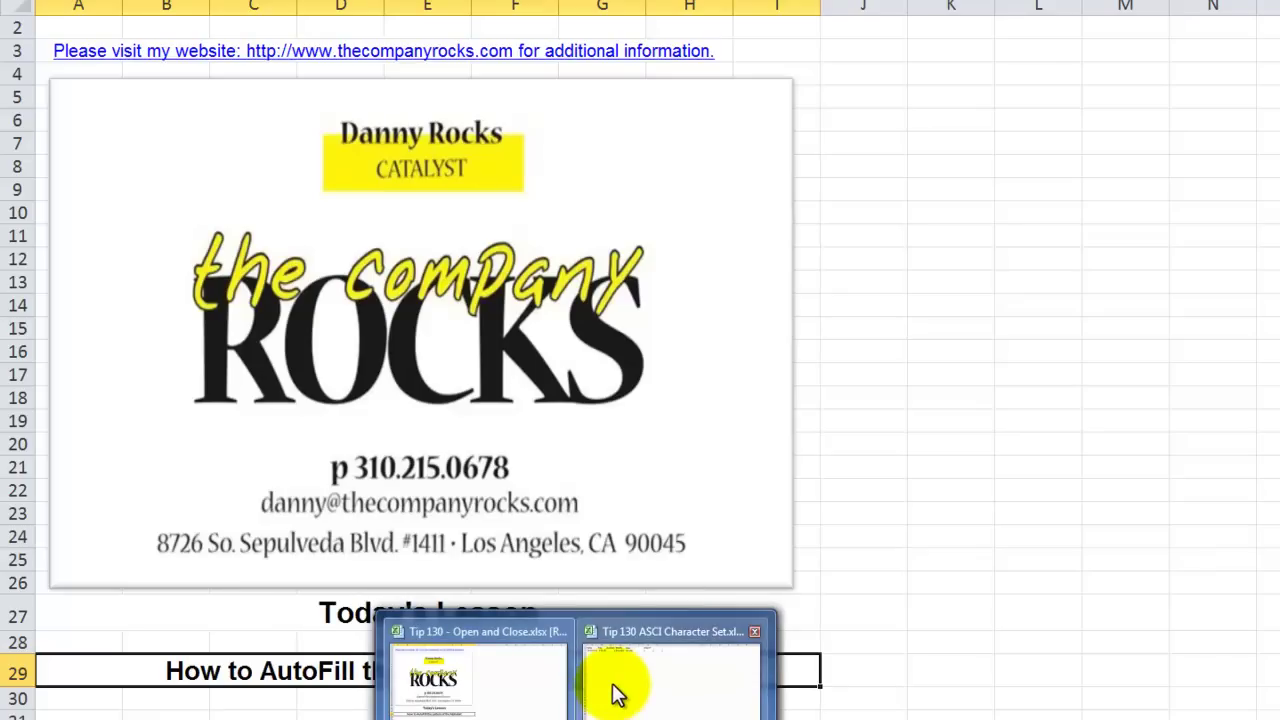
pyautogui.click(615, 689)
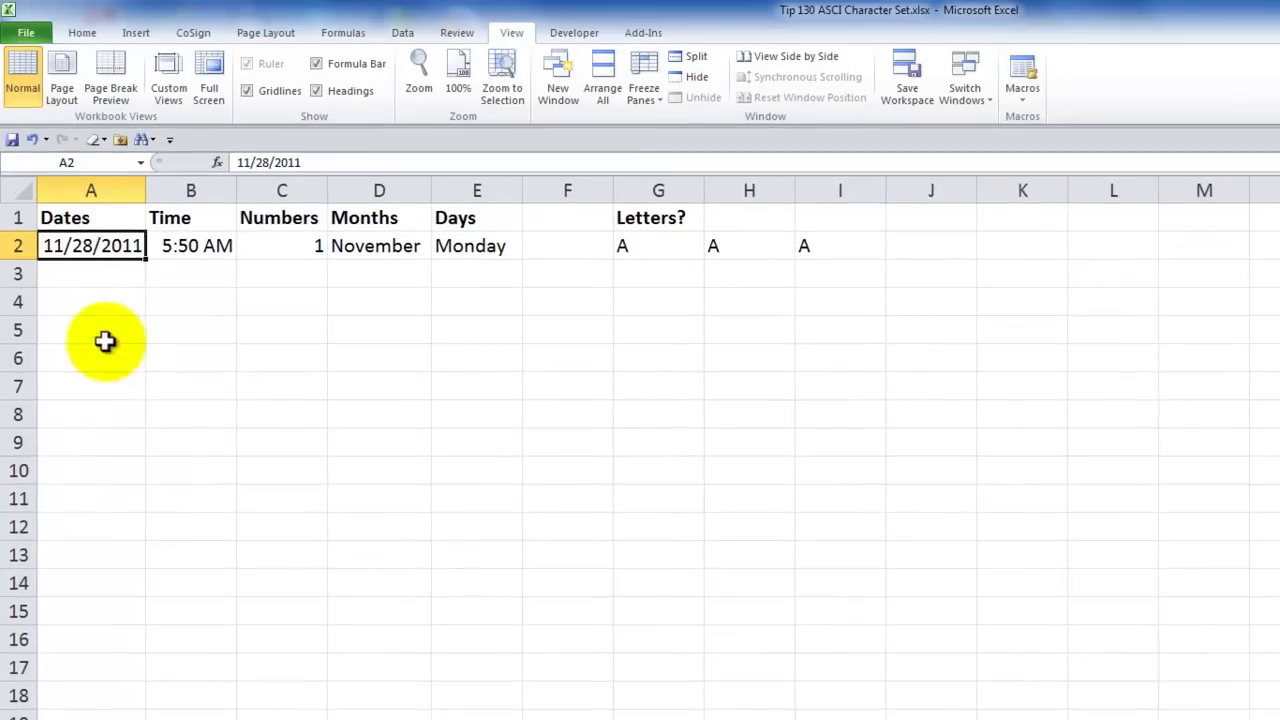
# AutoFill the date in A2 down to A8 and the time in B2 down to B10
pyautogui.click(119, 62)
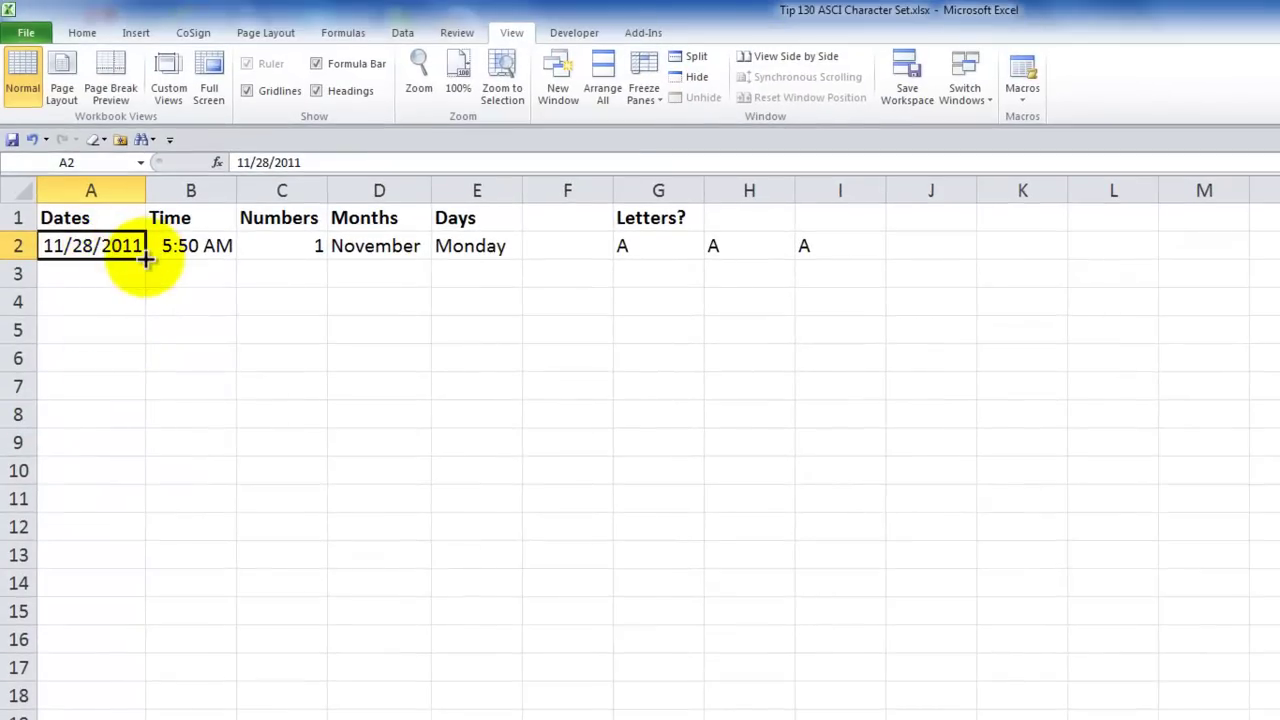
pyautogui.moveTo(145, 258); pyautogui.dragTo(115, 422)
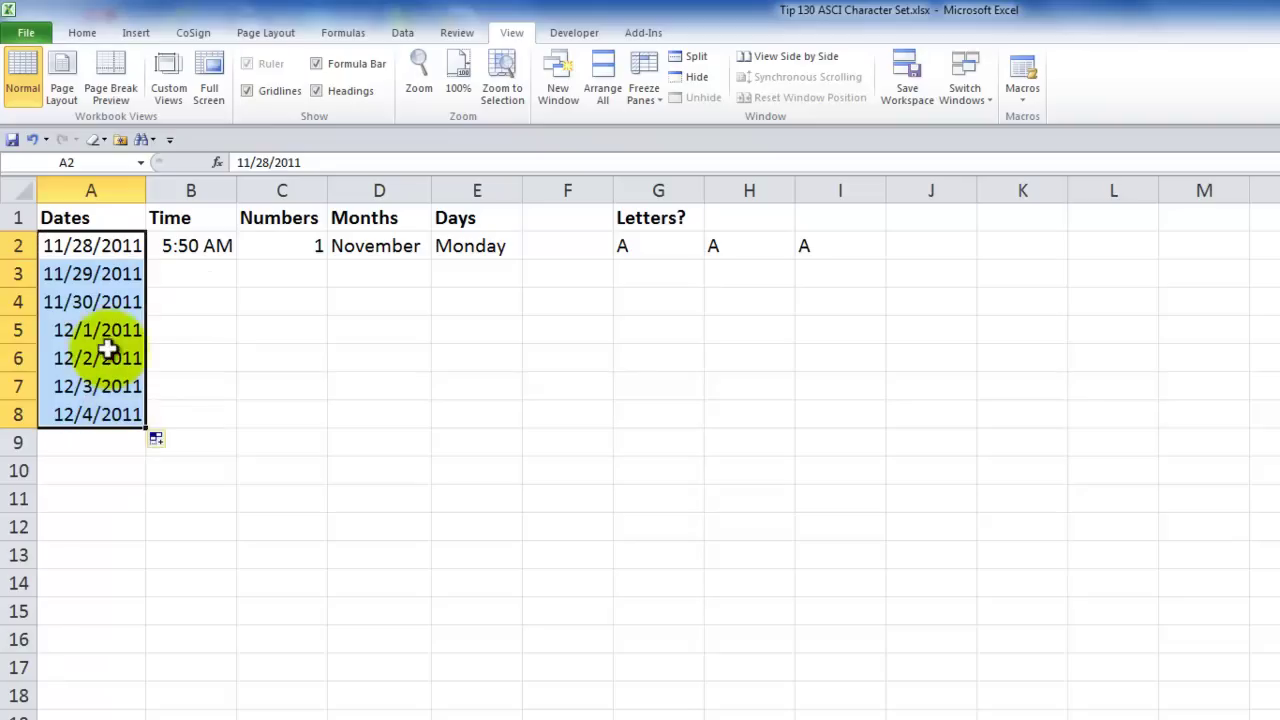
pyautogui.click(190, 246)
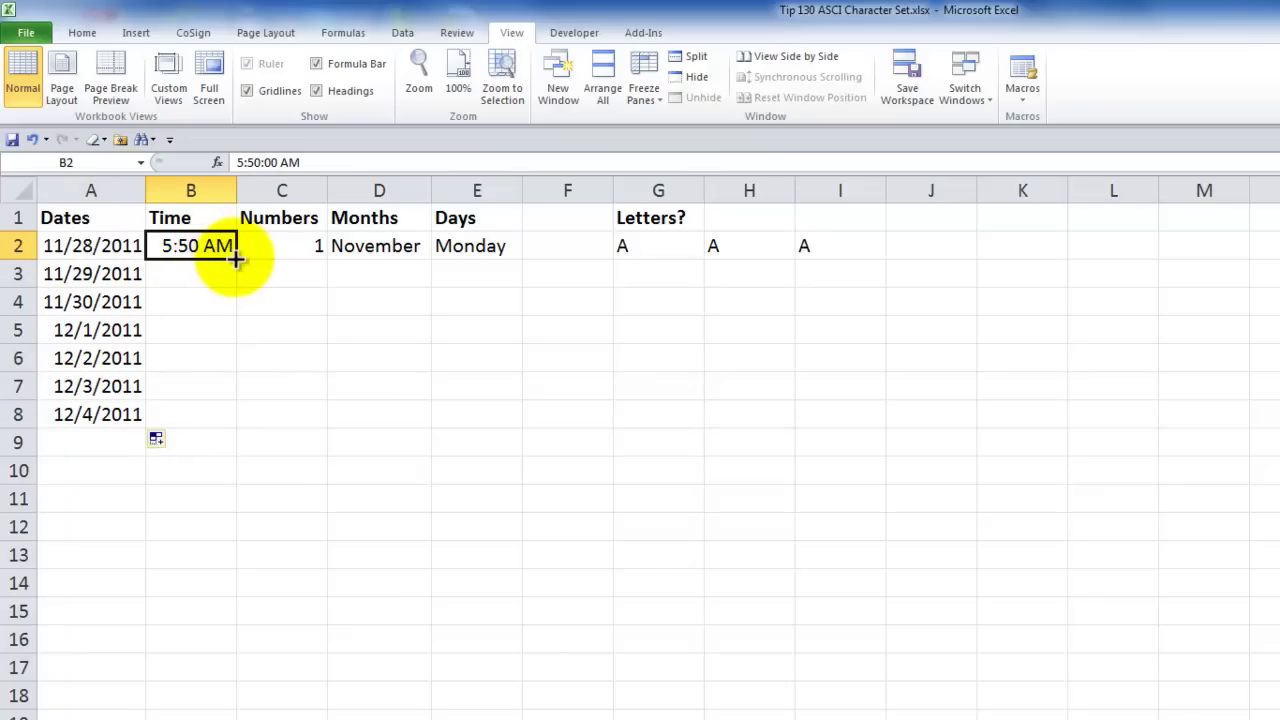
pyautogui.moveTo(235, 258); pyautogui.dragTo(186, 471)
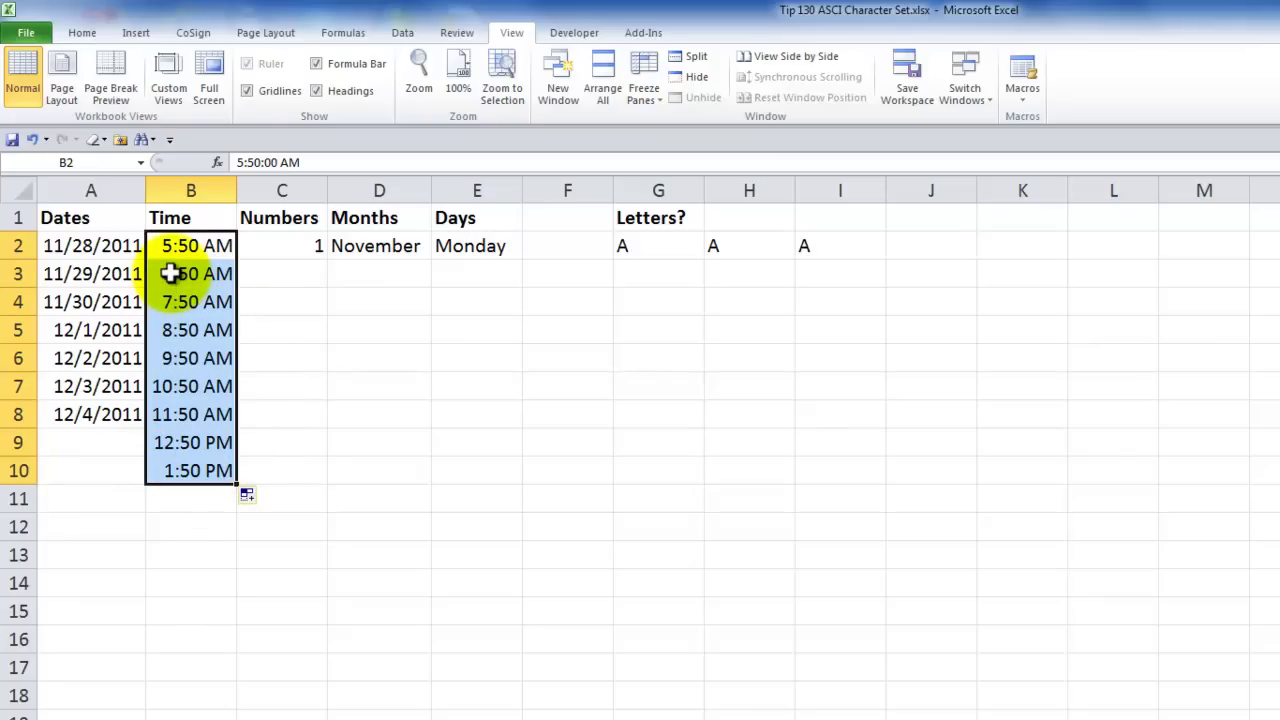
# AutoFill a number series from C2 down to C12 and the months from D2 down to D16
pyautogui.click(300, 246)
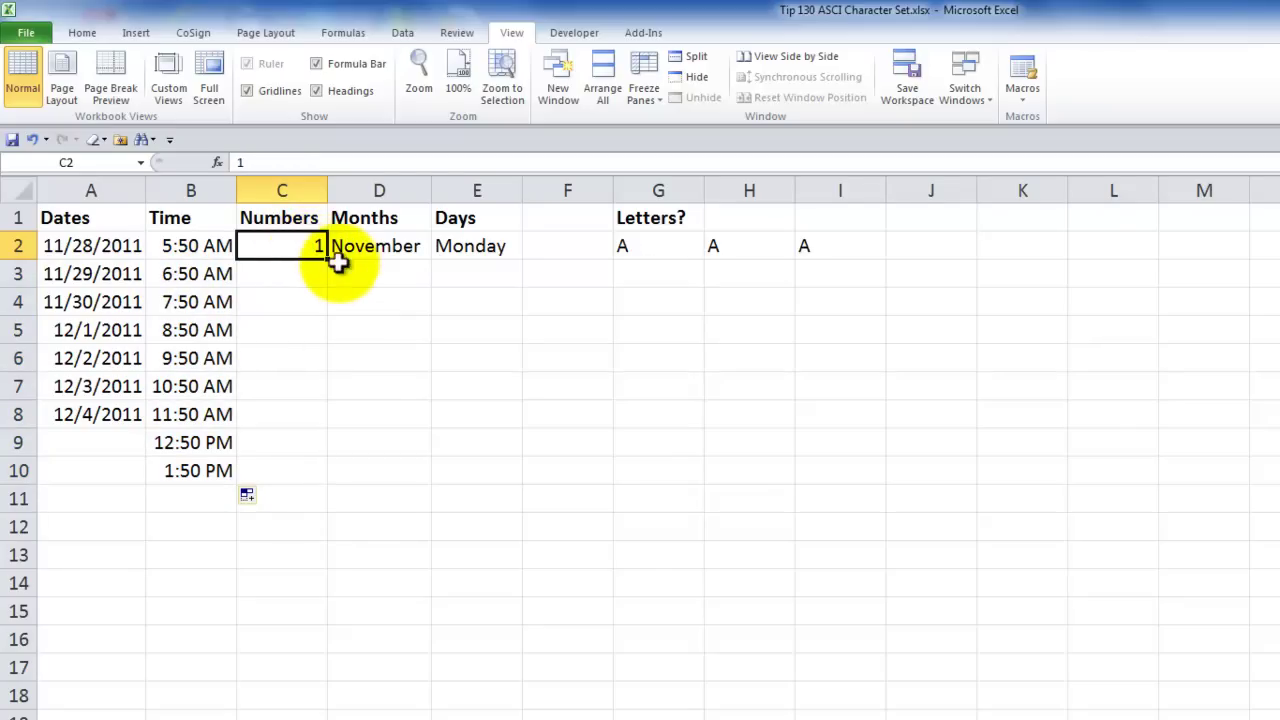
pyautogui.moveTo(327, 270); pyautogui.dragTo(280, 545)
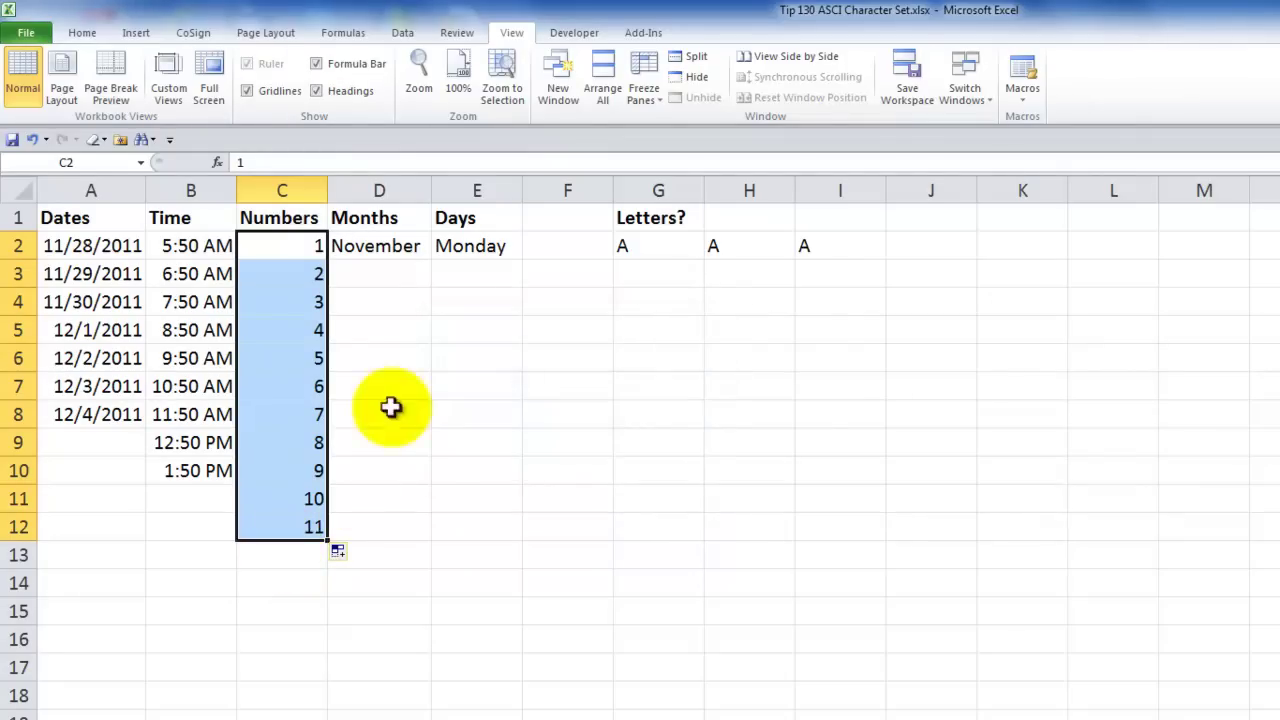
pyautogui.click(388, 246)
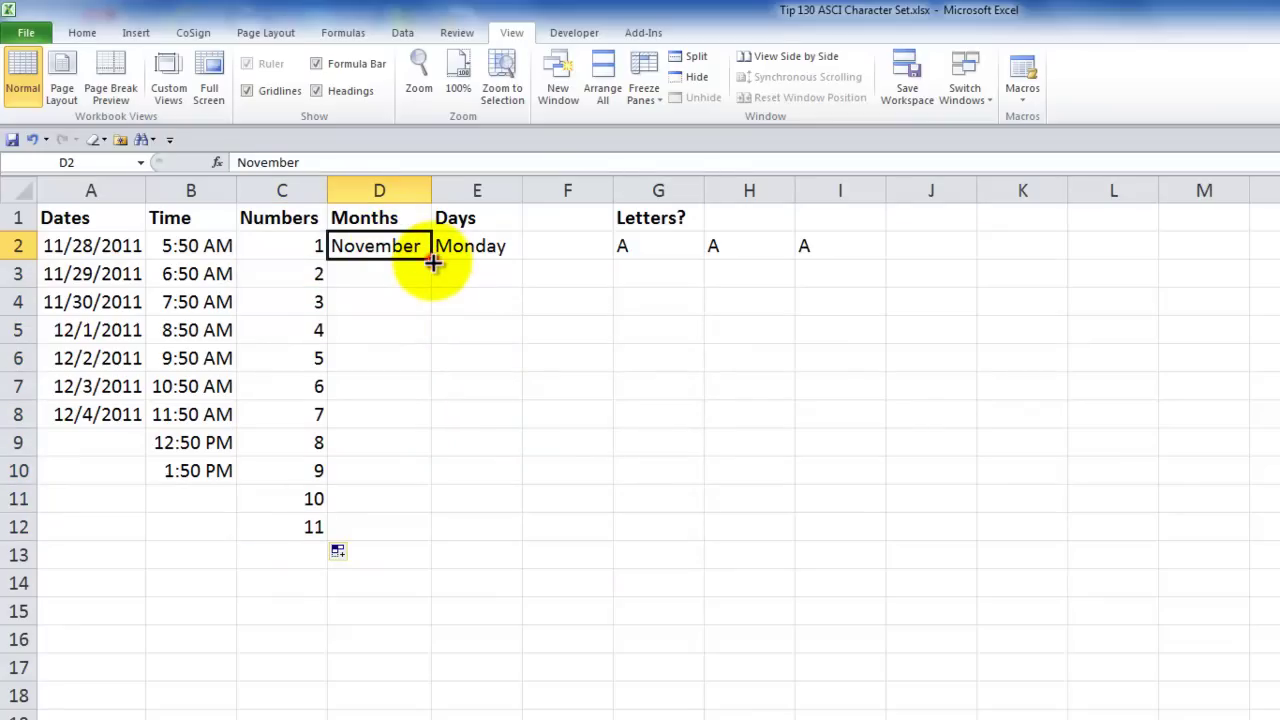
pyautogui.moveTo(432, 260); pyautogui.dragTo(410, 648)
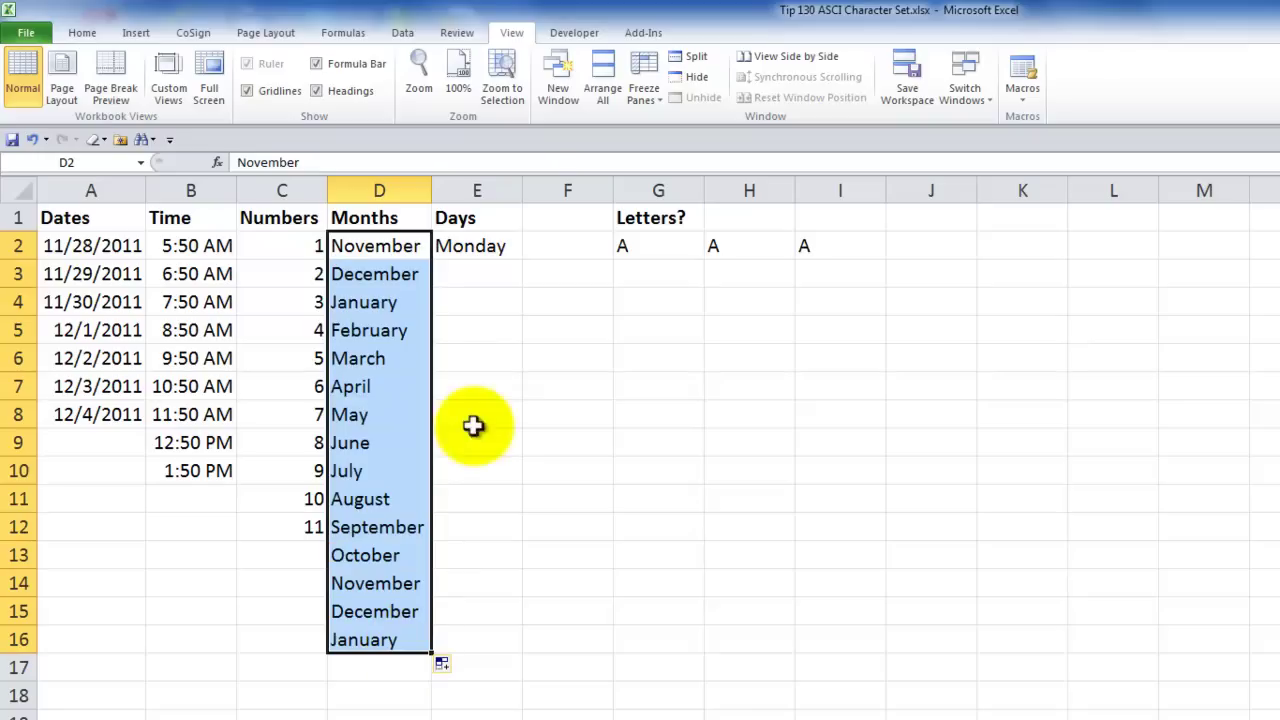
# AutoFill the days from E2 down to E17 using the Fill Weekdays option
pyautogui.click(474, 250)
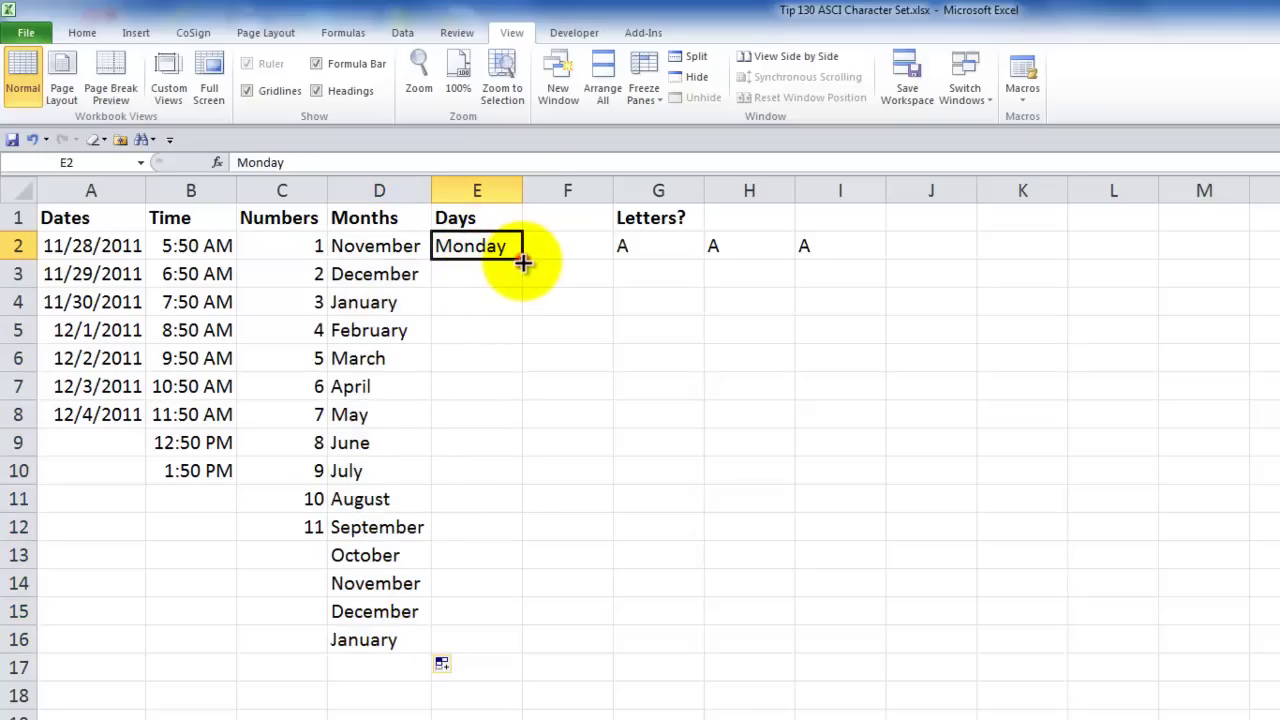
pyautogui.moveTo(524, 263); pyautogui.dragTo(491, 686)
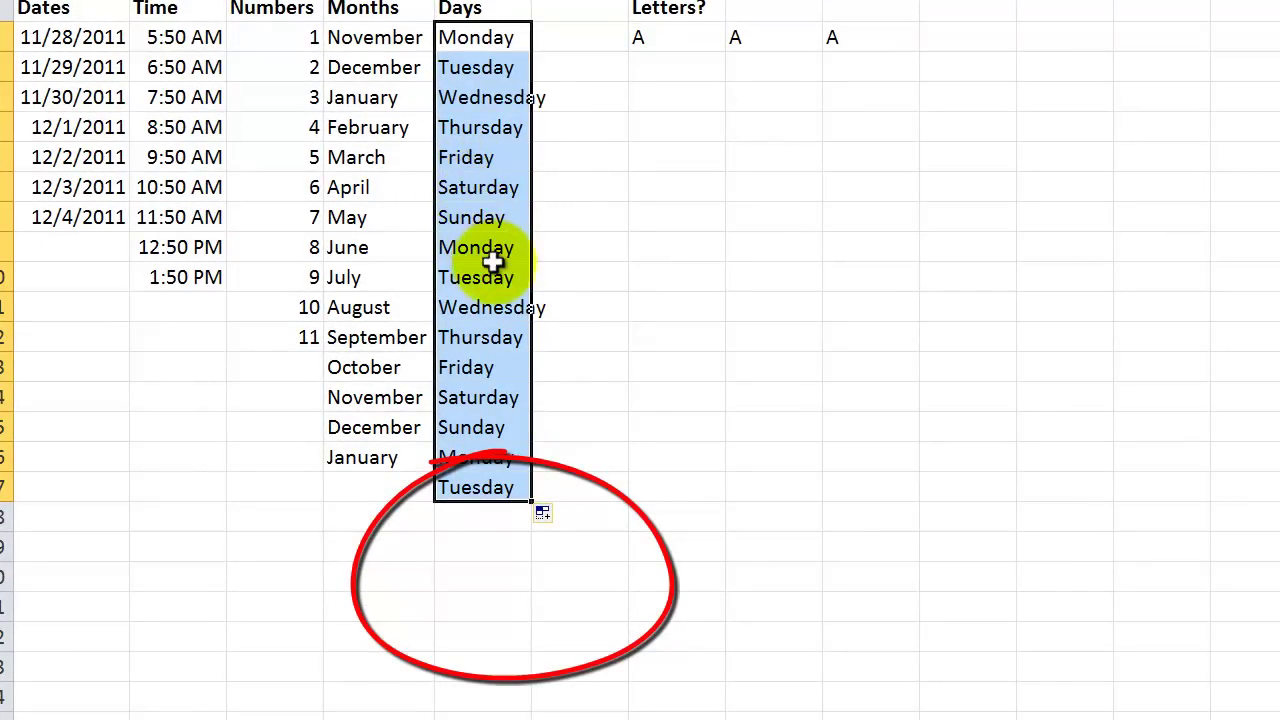
pyautogui.click(558, 520)
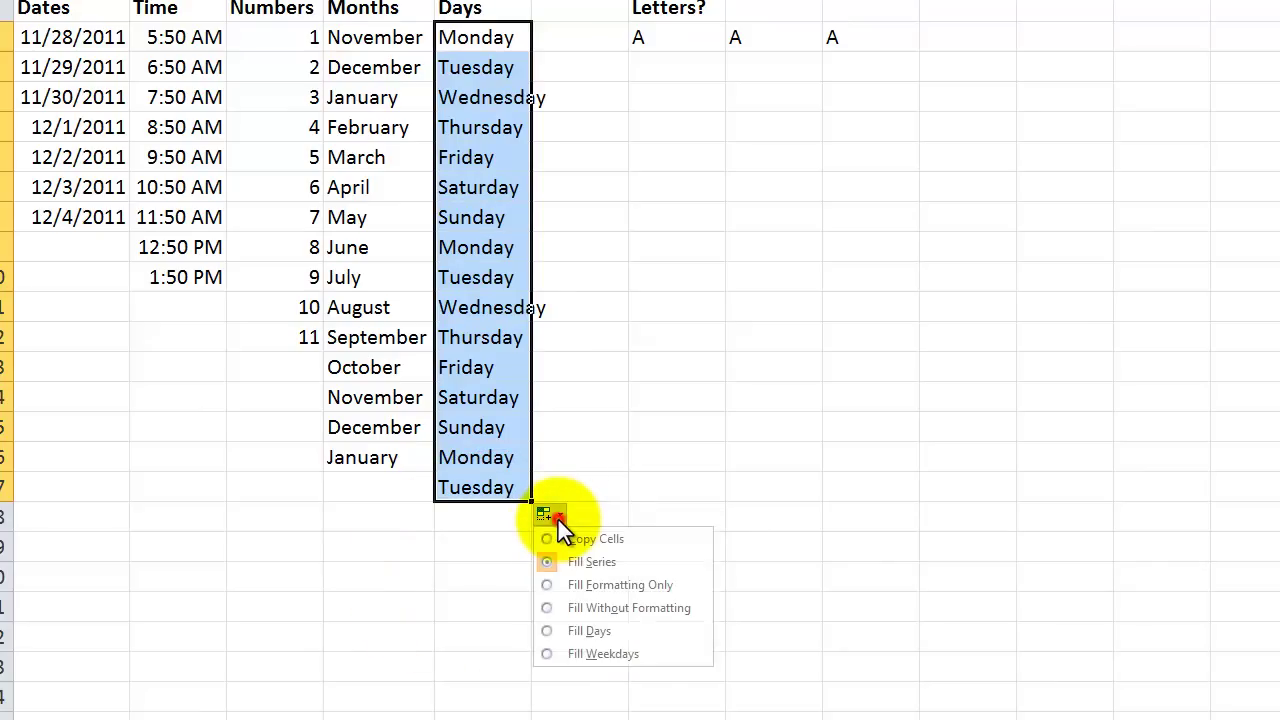
pyautogui.click(545, 652)
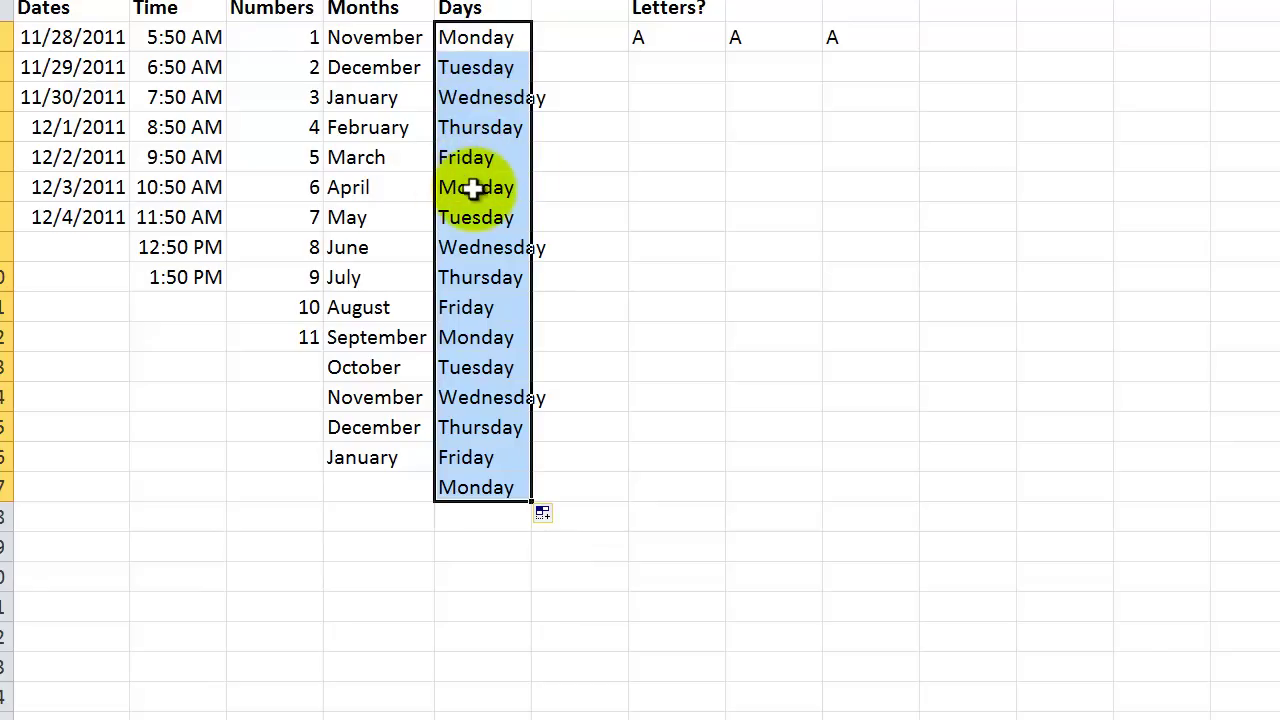
# Try to AutoFill the letter A from G2 down to G5, and undo the fill
pyautogui.click(686, 38)
pyautogui.moveTo(726, 52); pyautogui.dragTo(714, 138)
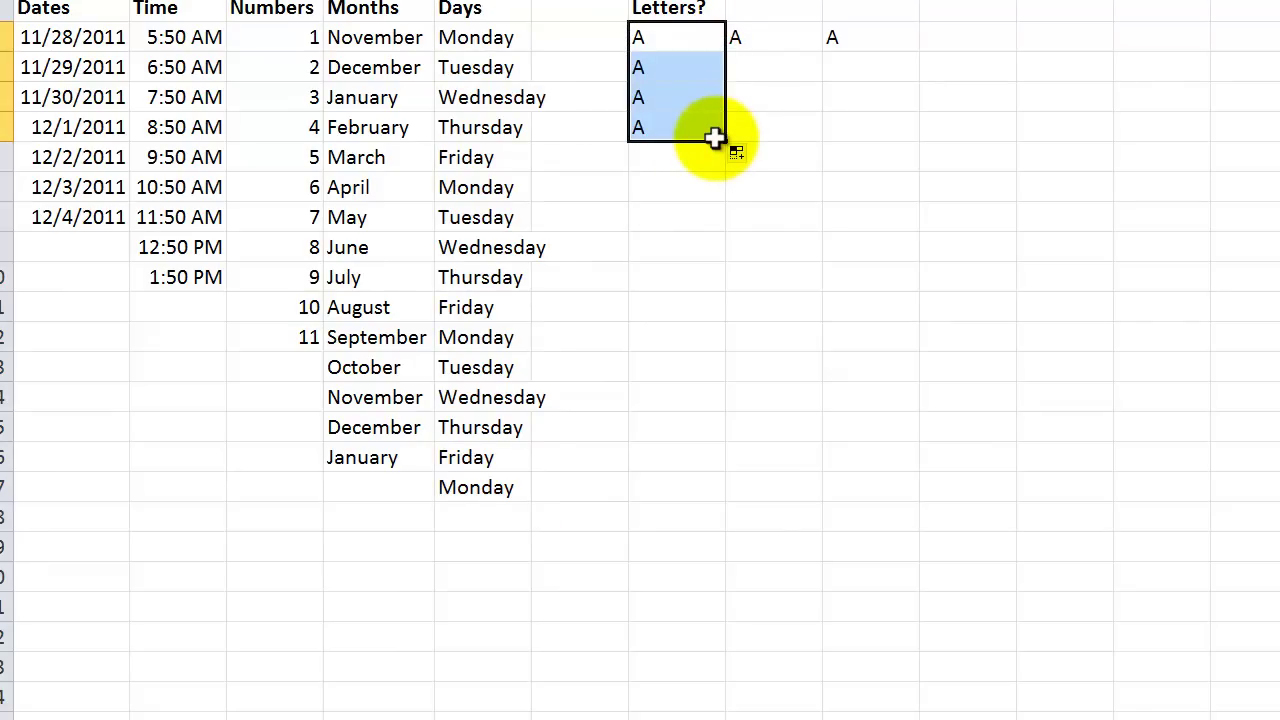
pyautogui.hotkey('ctrl', 'z')
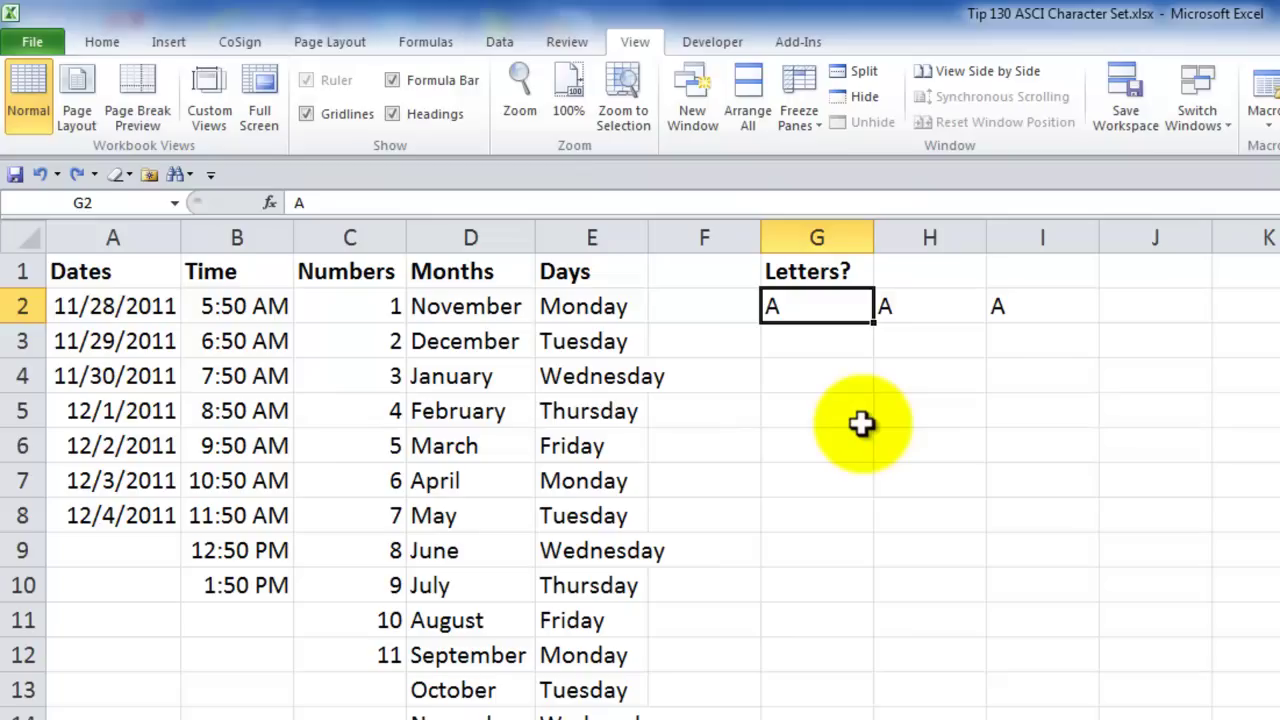
# Inspect the formula behind the letter in cell H2 without changing it
pyautogui.click(898, 302)
pyautogui.doubleClick(898, 302)
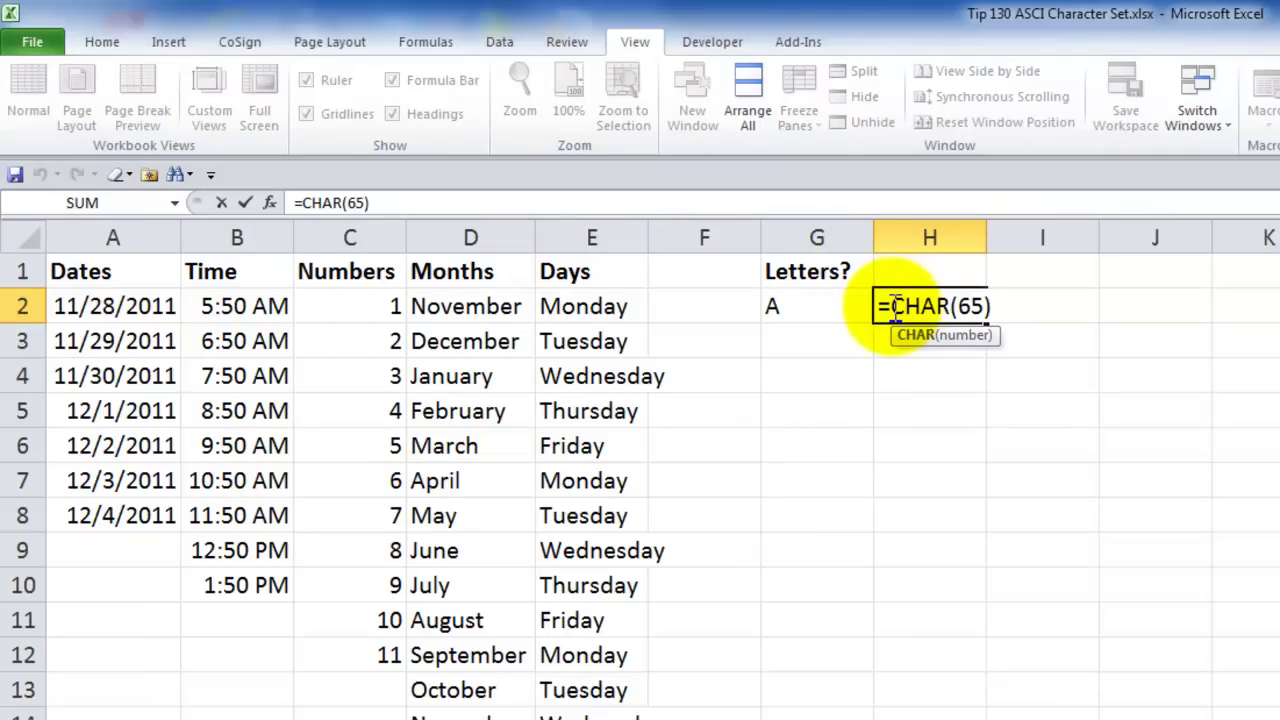
pyautogui.press('Escape')
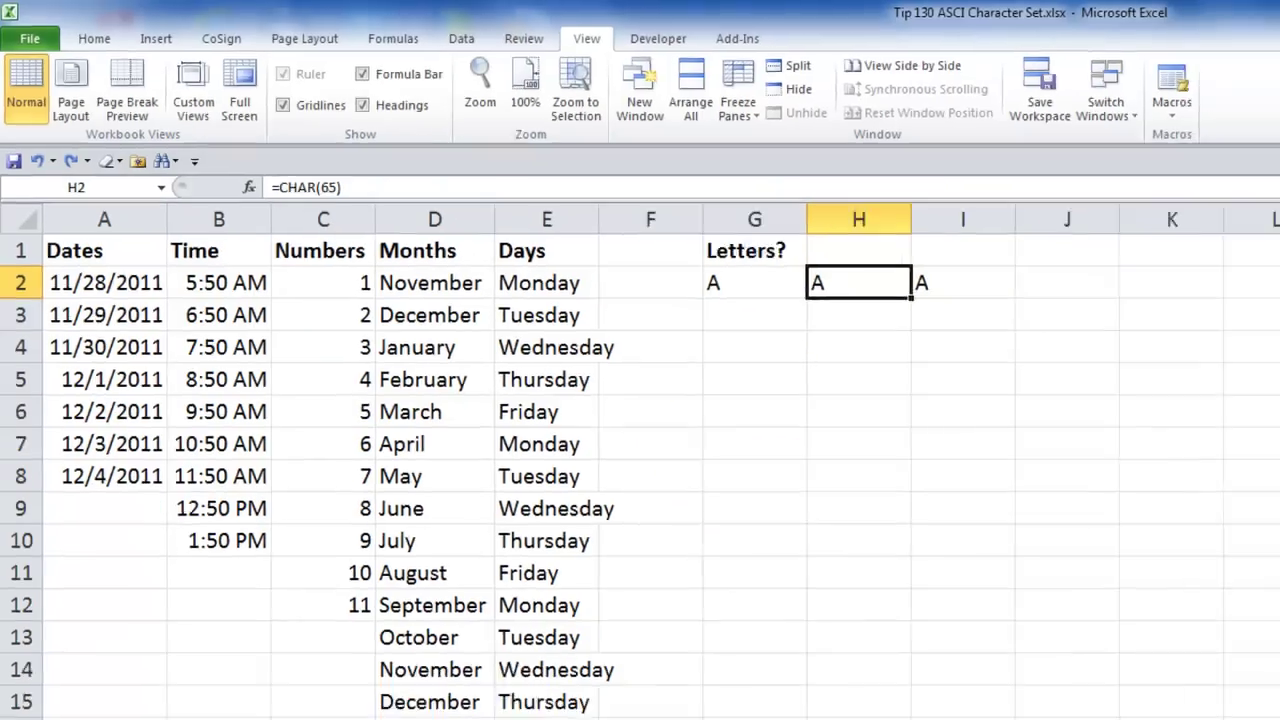
# Open the sheet with the character number table and inspect the formulas behind the letters A and B
pyautogui.click(76, 703)
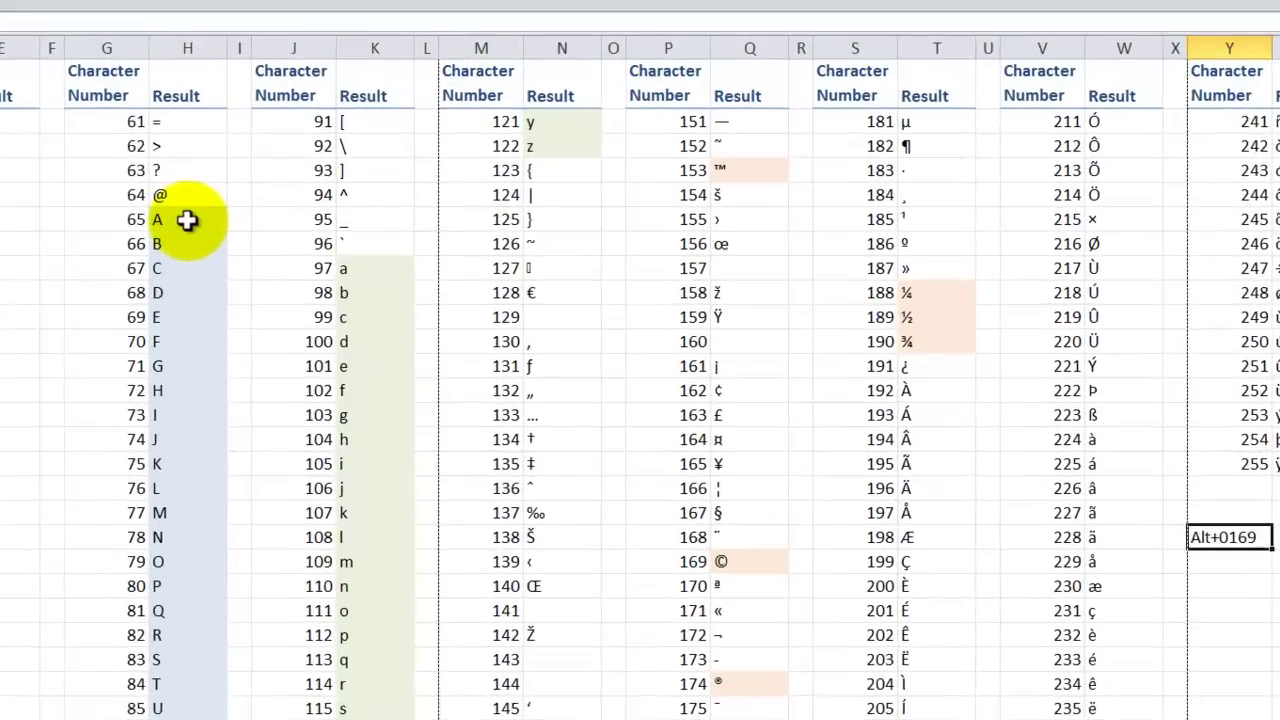
pyautogui.doubleClick(187, 220)
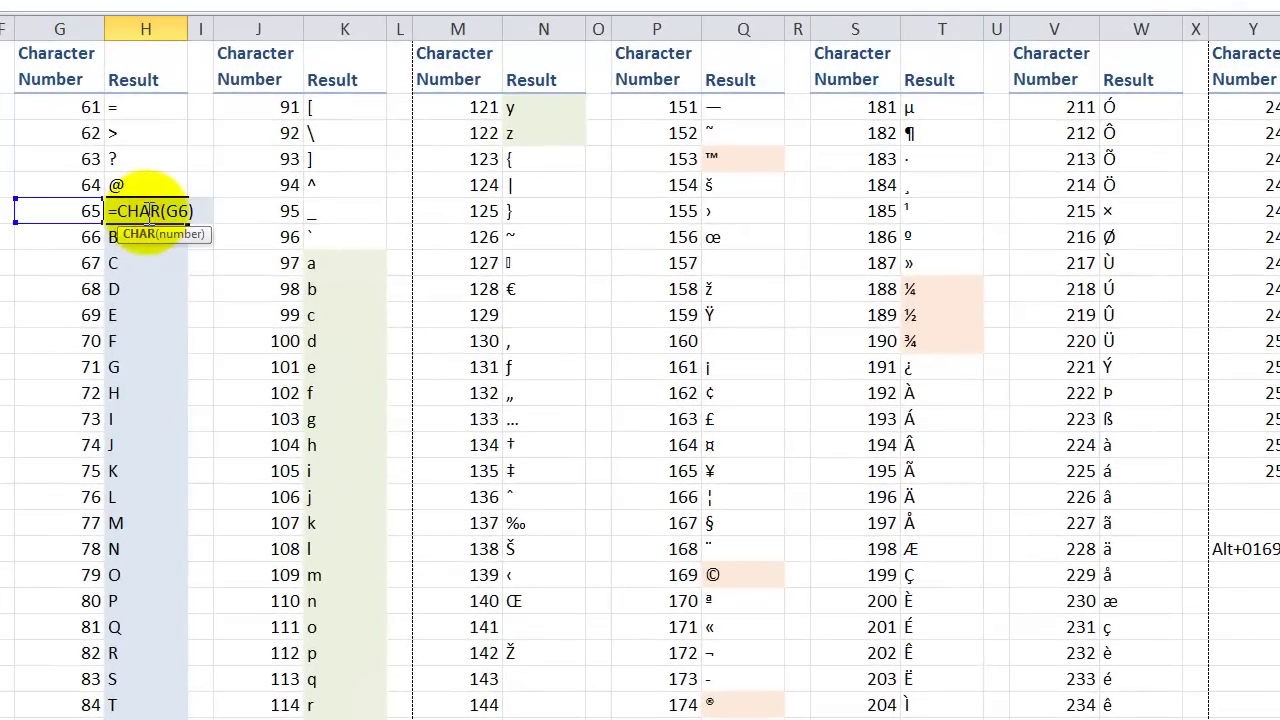
pyautogui.press('Escape')
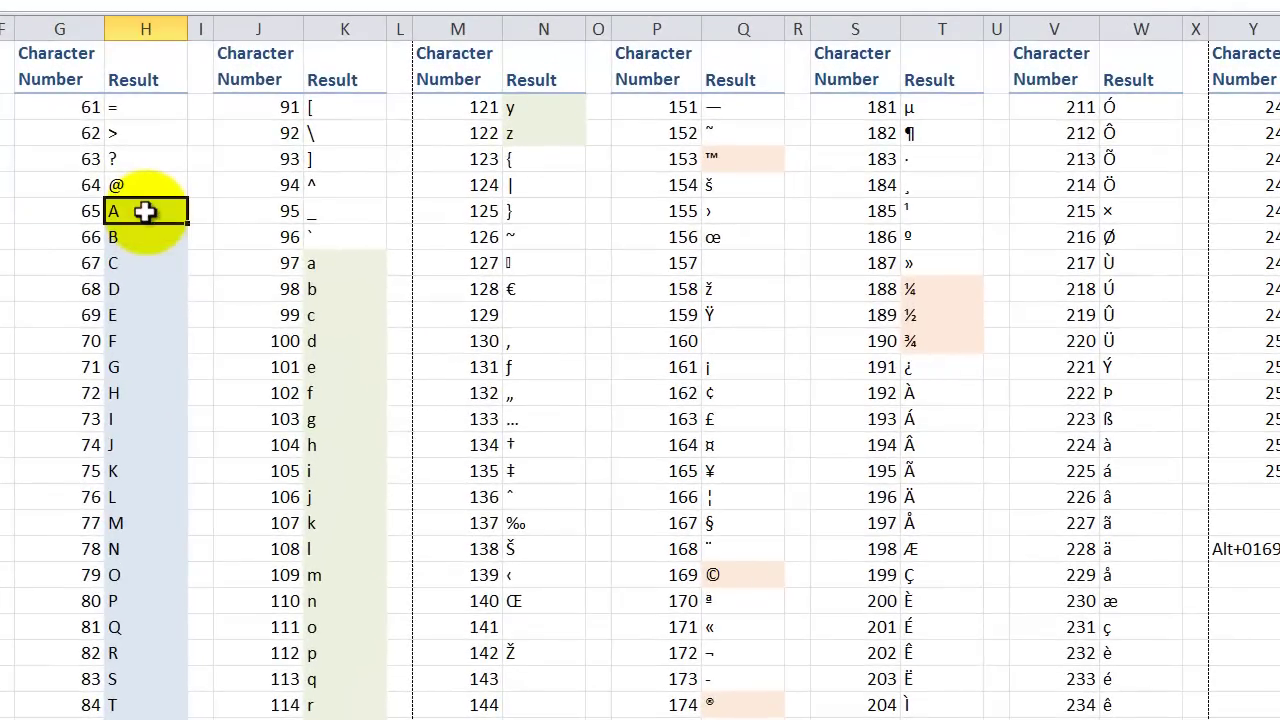
pyautogui.doubleClick(136, 238)
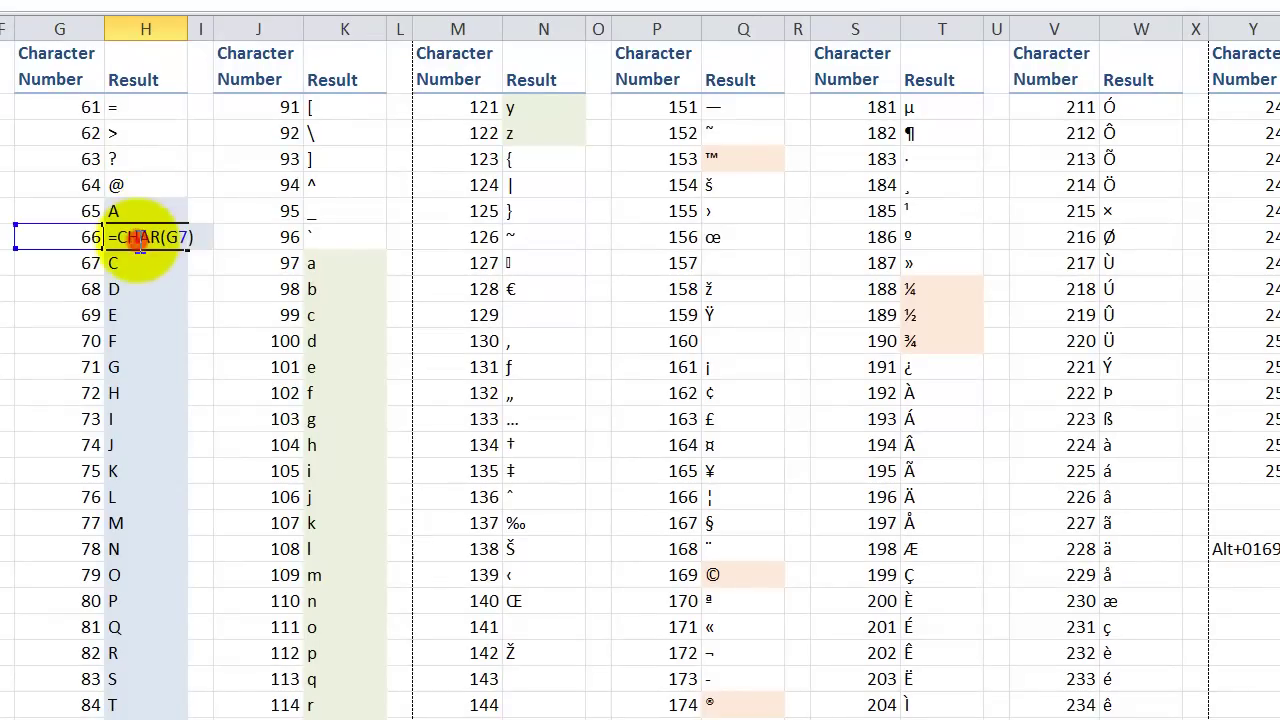
pyautogui.press('Escape')
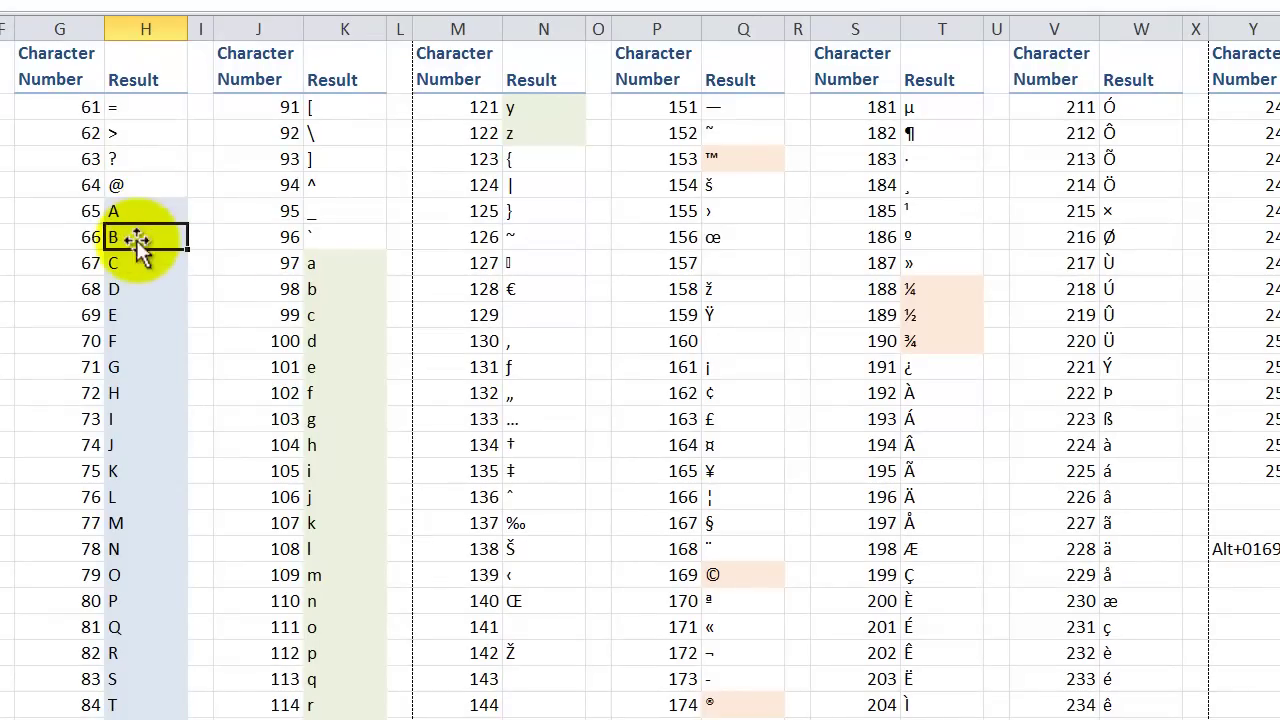
# Examine the character table entries for lowercase a, the copyright symbol and the registered trademark symbol
pyautogui.click(343, 264)
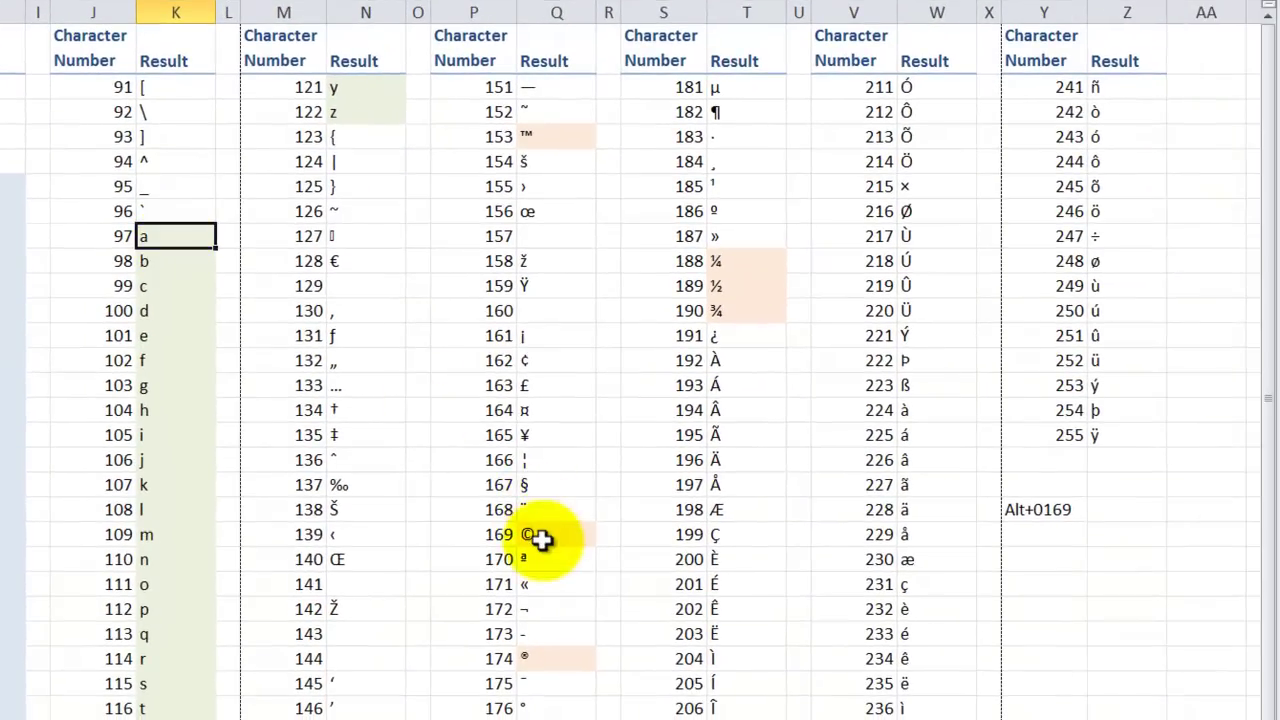
pyautogui.click(540, 540)
pyautogui.click(553, 659)
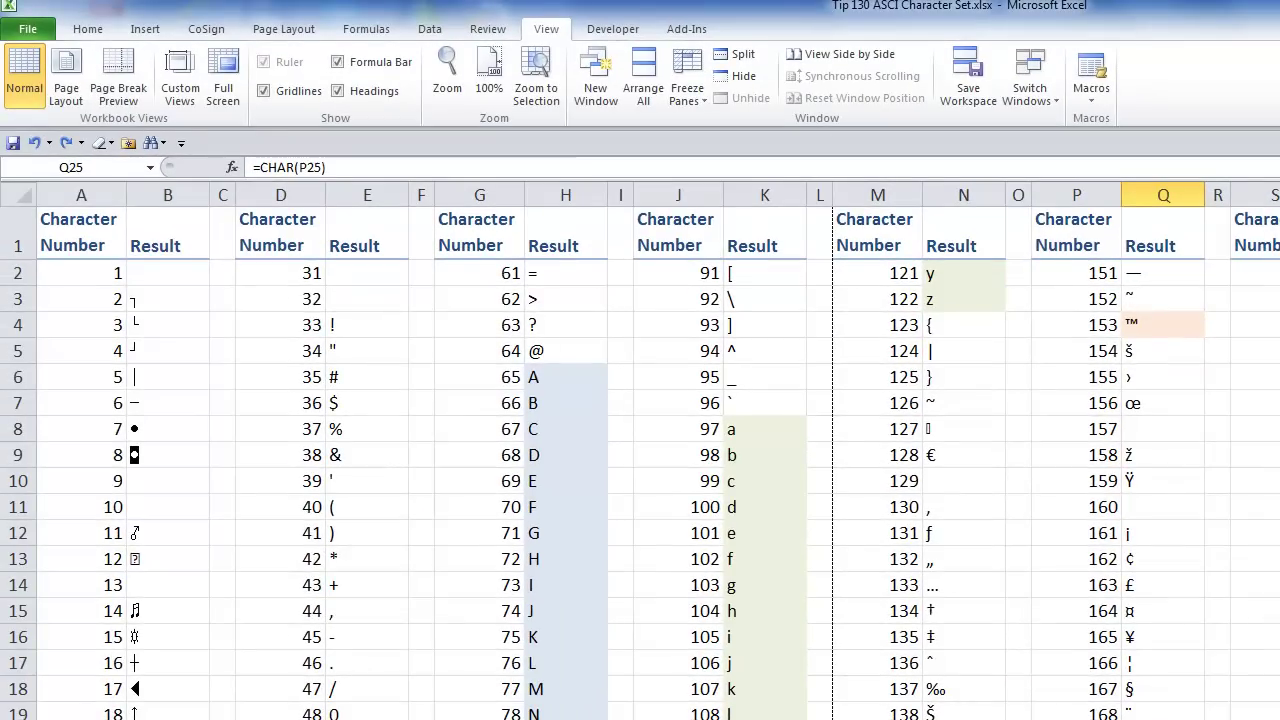
# Return to the sheet with the Letters? column and AutoFill the =CHAR(65) formula from H2 down to H4
pyautogui.hotkey('ctrl', 'pagedown')
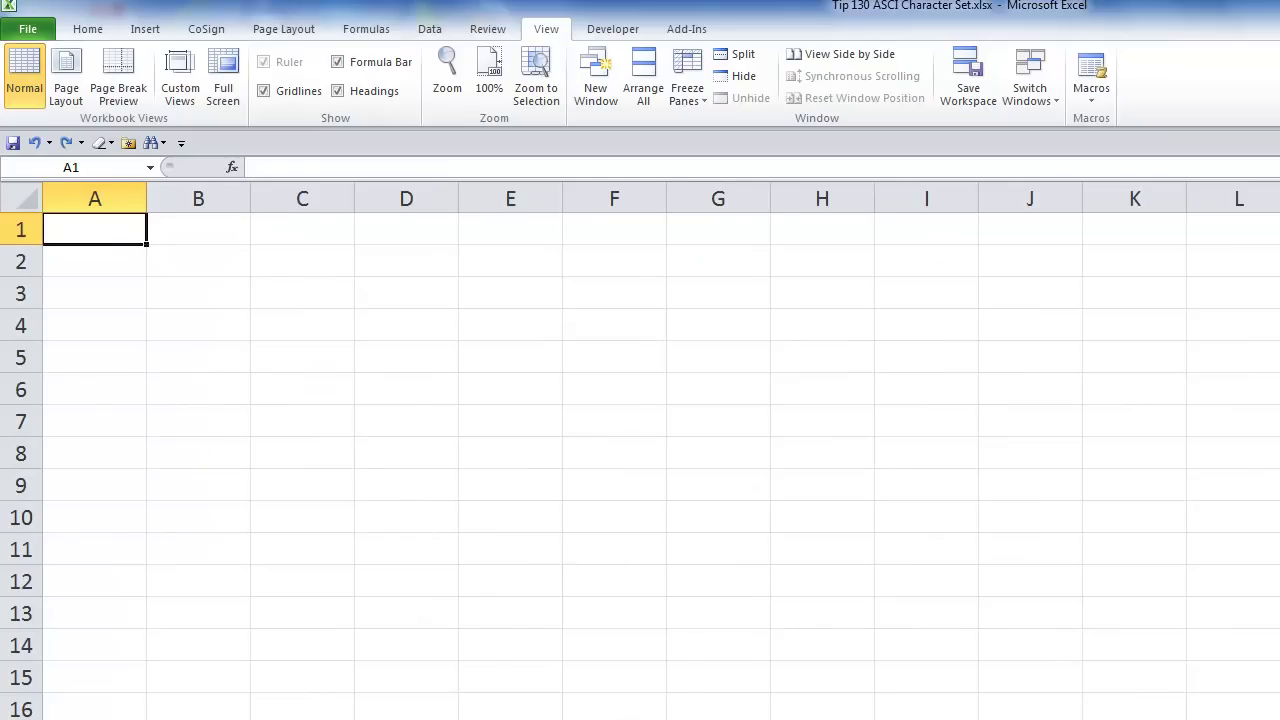
pyautogui.hotkey('ctrl', 'pagedown')
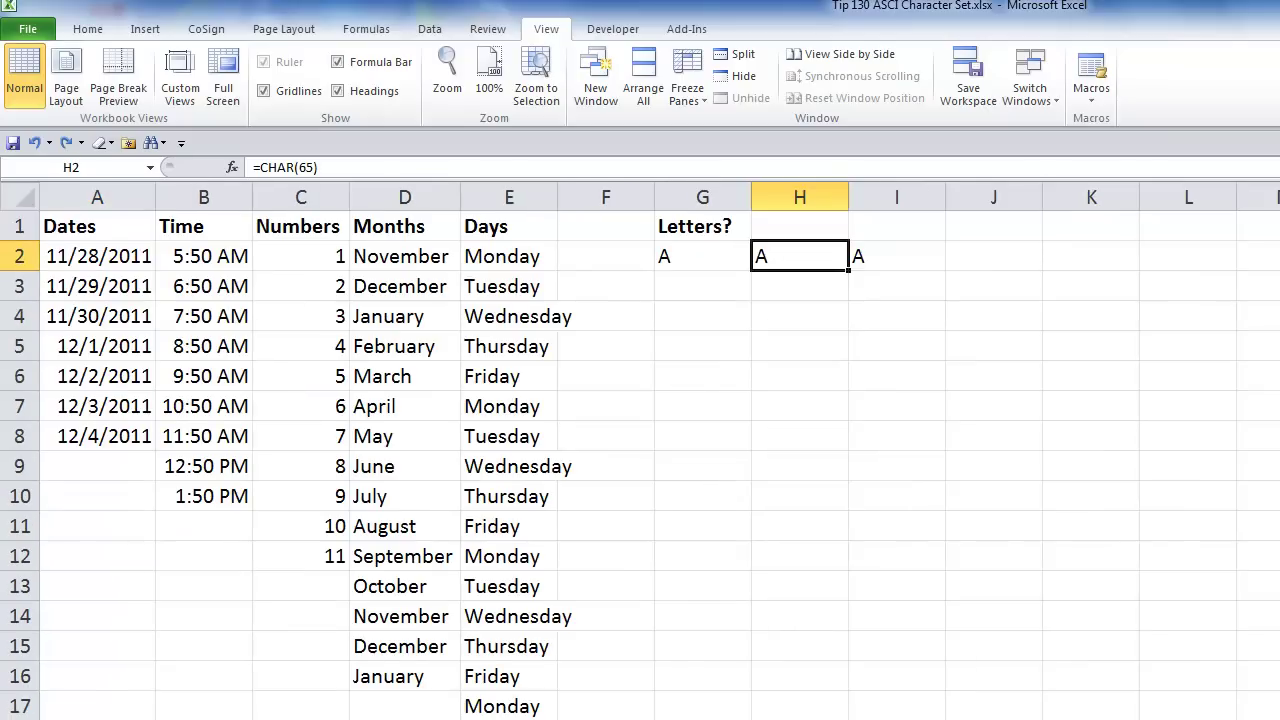
pyautogui.doubleClick(793, 254)
pyautogui.press('Escape')
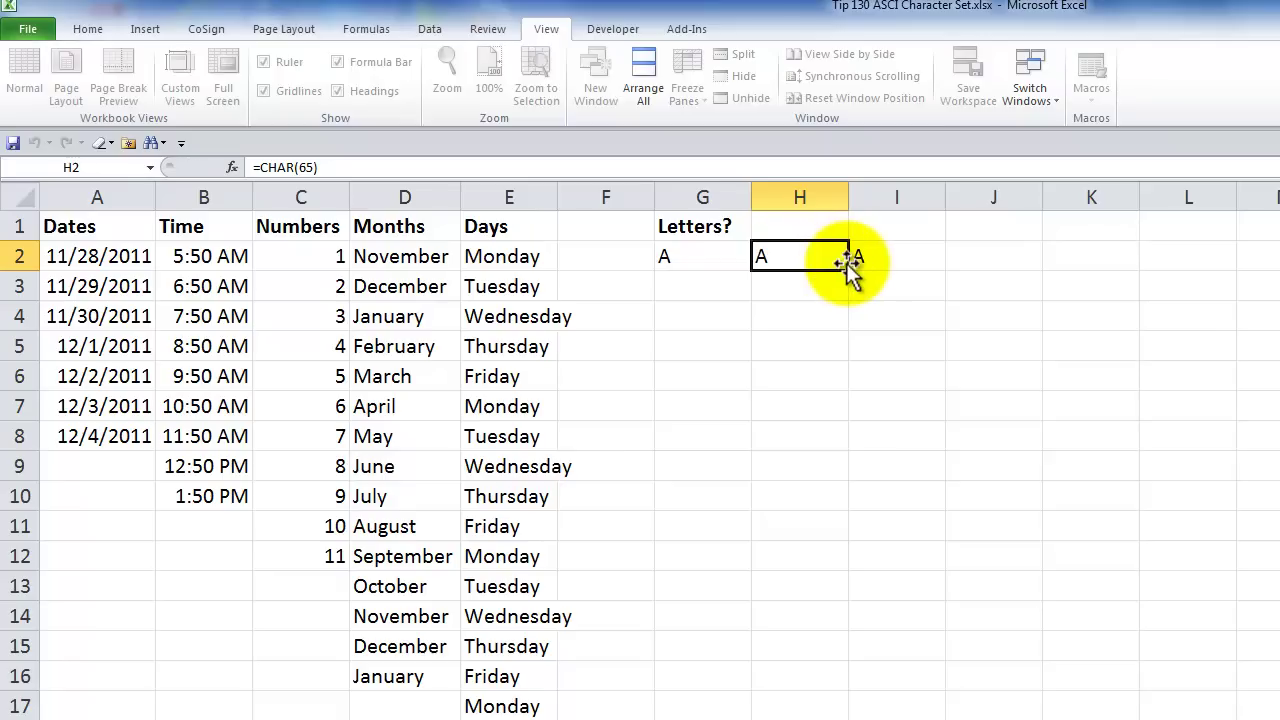
pyautogui.moveTo(848, 272); pyautogui.dragTo(838, 336)
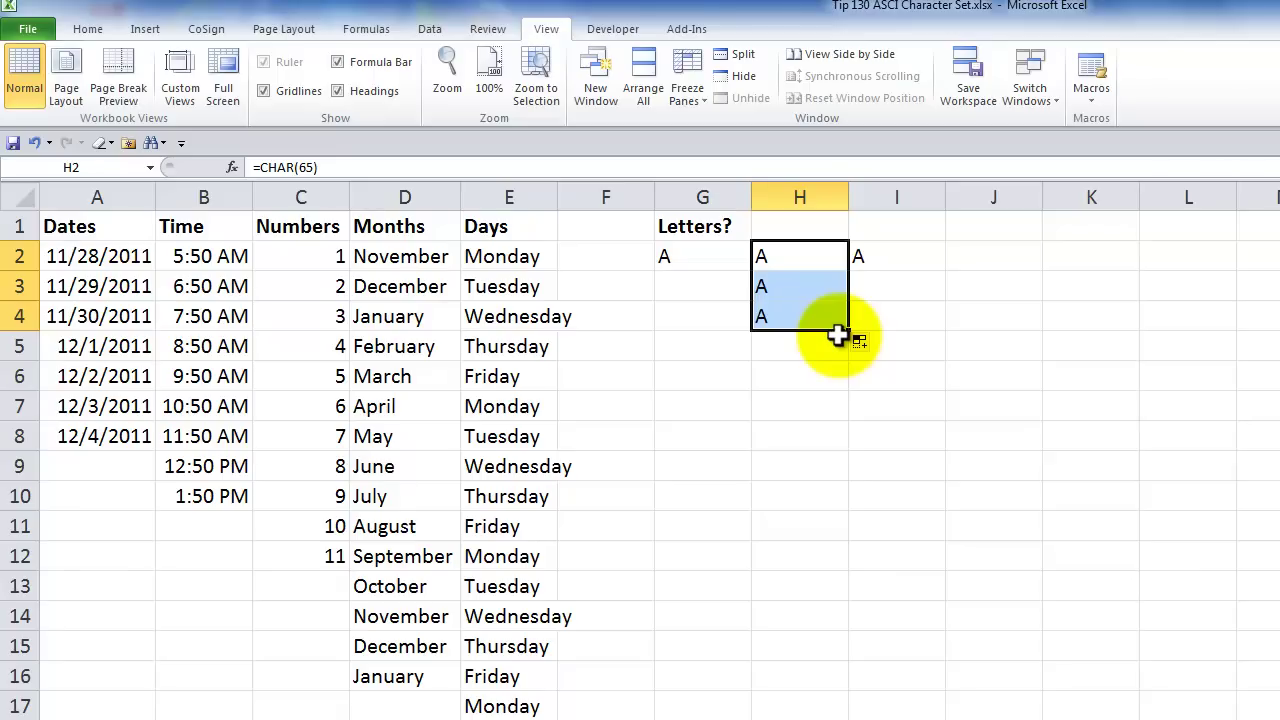
# Review the formula in cell I2, and clear the cell
pyautogui.click(899, 257)
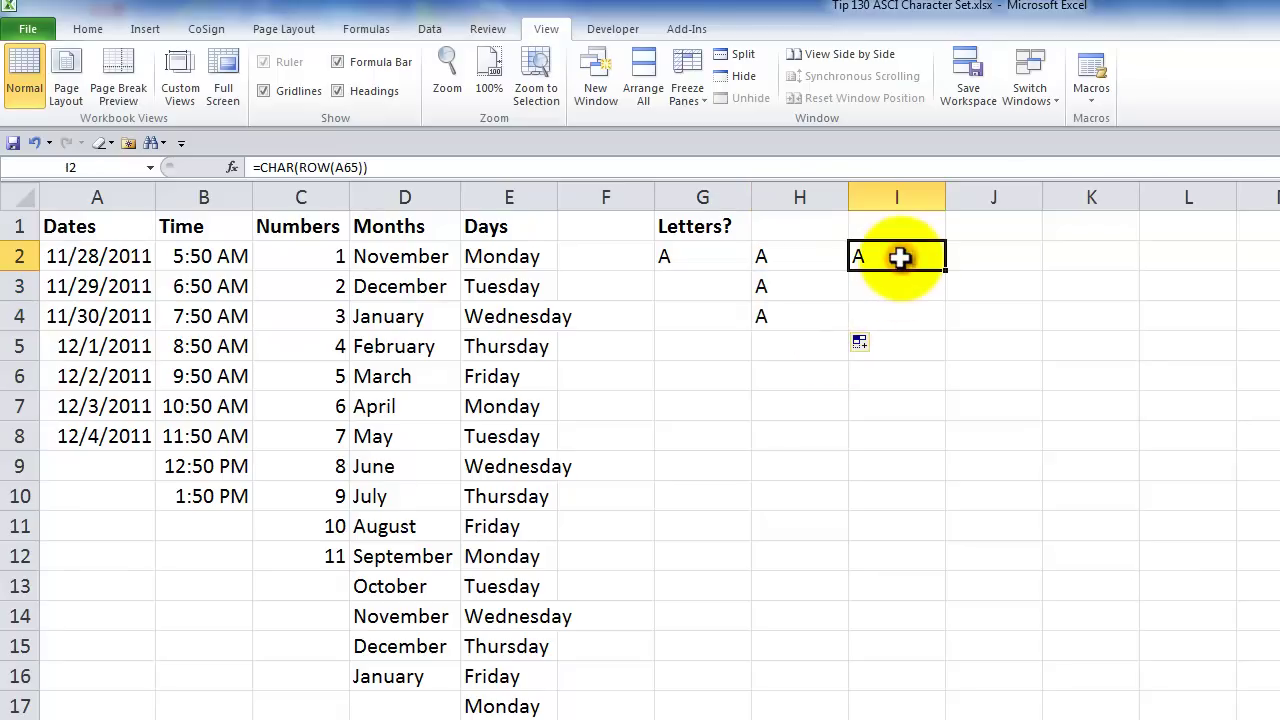
pyautogui.doubleClick(899, 257)
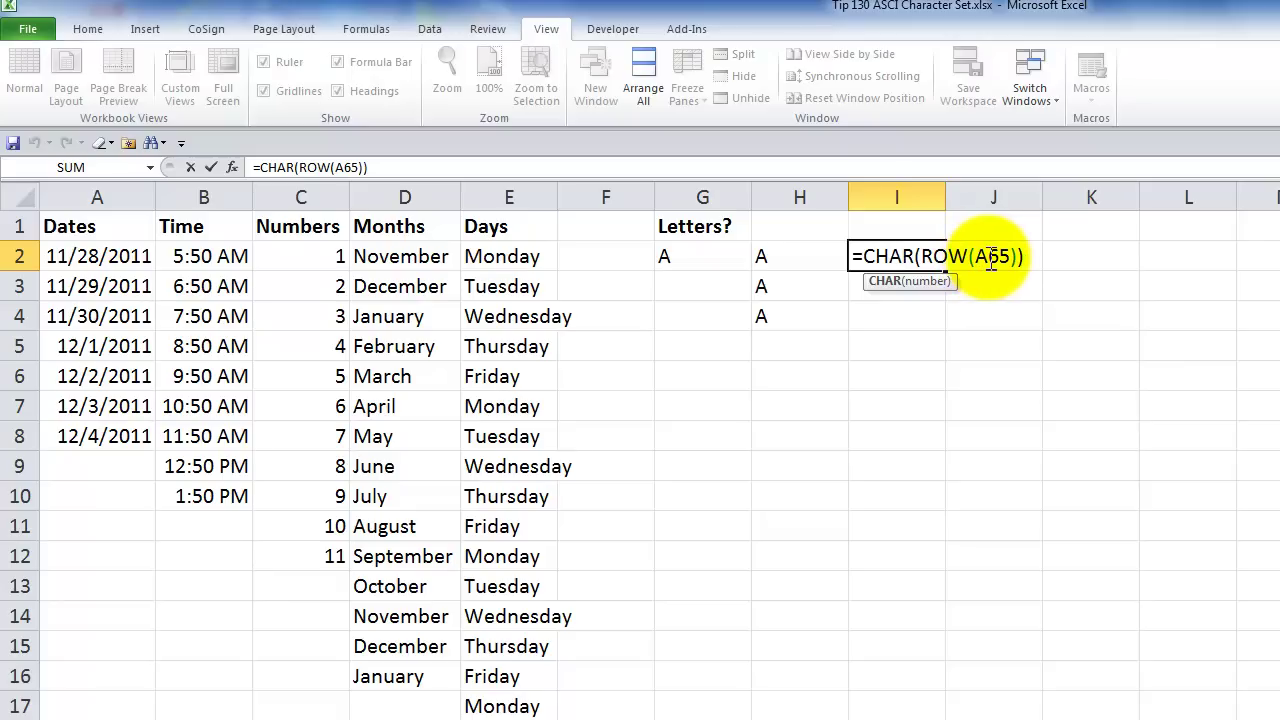
pyautogui.hotkey('ctrl', 'Return')
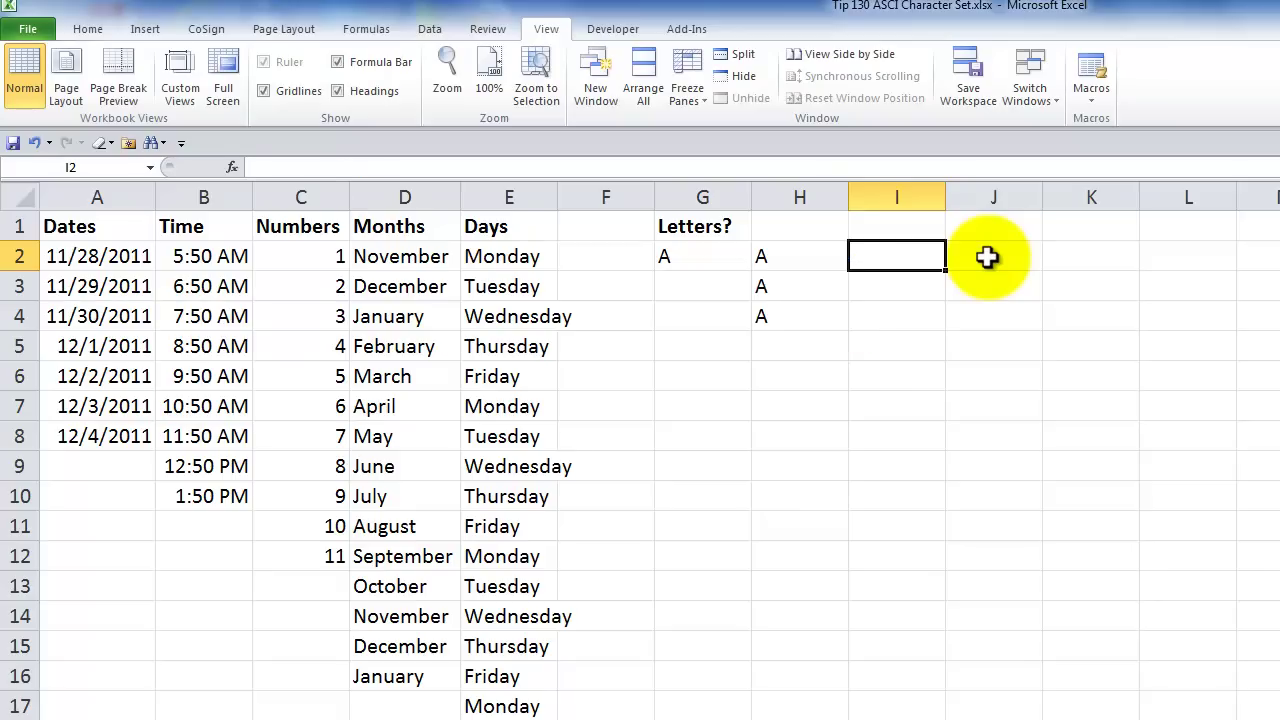
# Enter =CHAR(ROW(C65)) in cell I2 and AutoFill the formula down to I27 for the letters A to Z
pyautogui.write('=char')
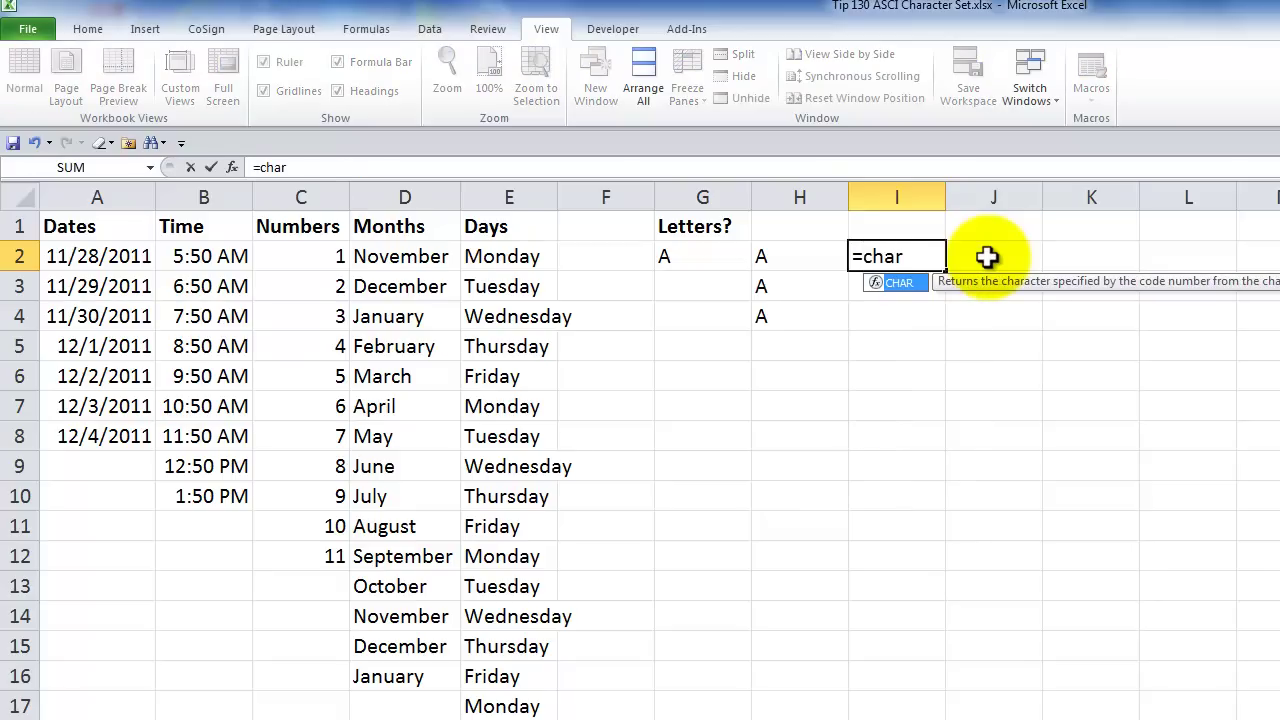
pyautogui.write('(')
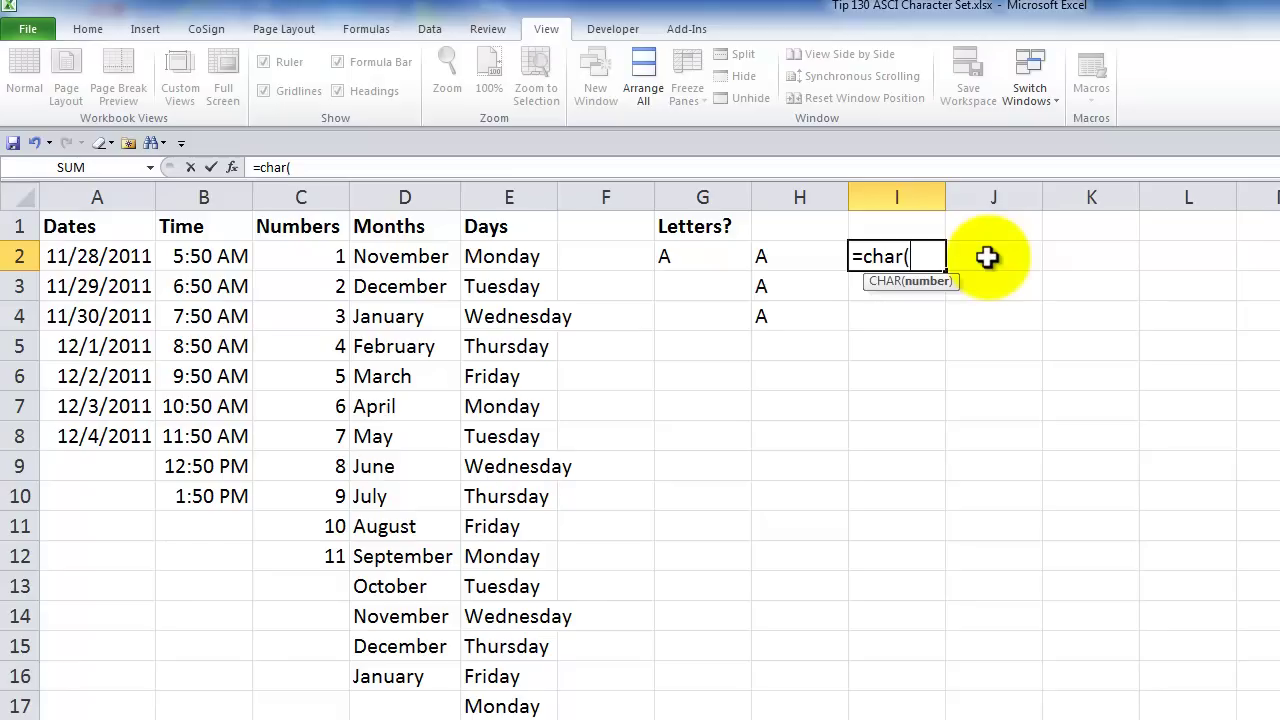
pyautogui.write('ro')
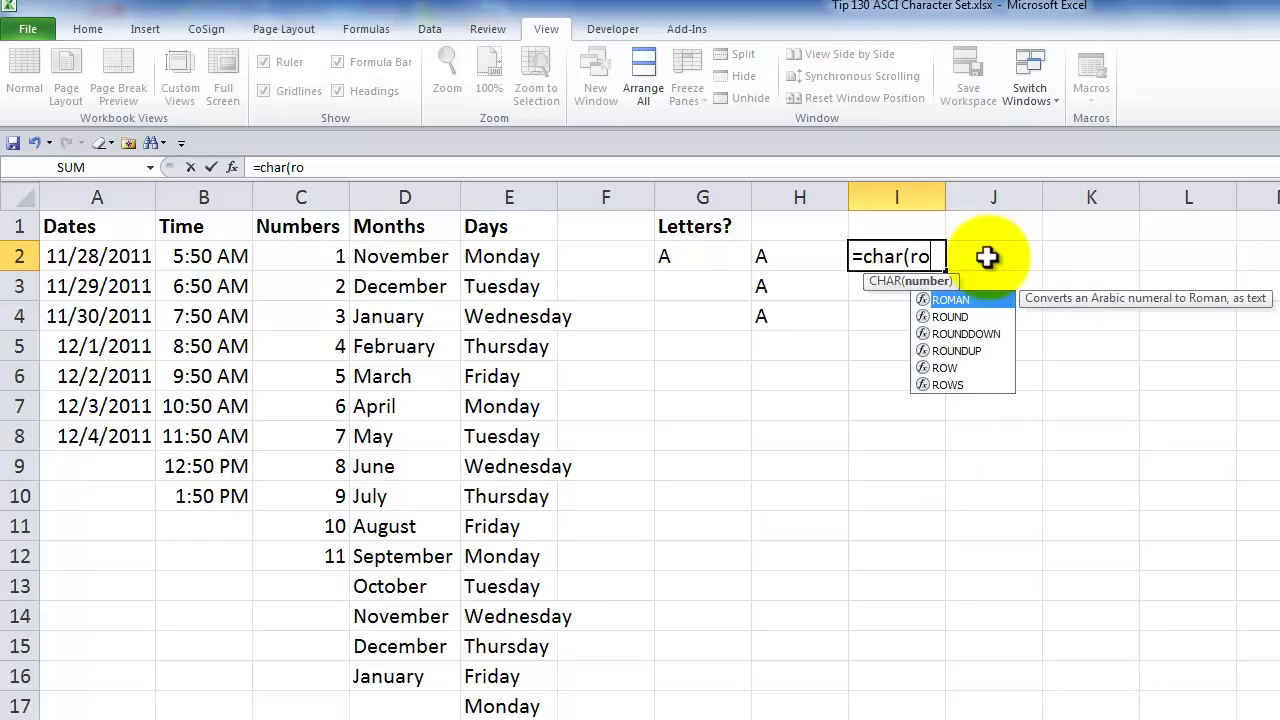
pyautogui.write('w(')
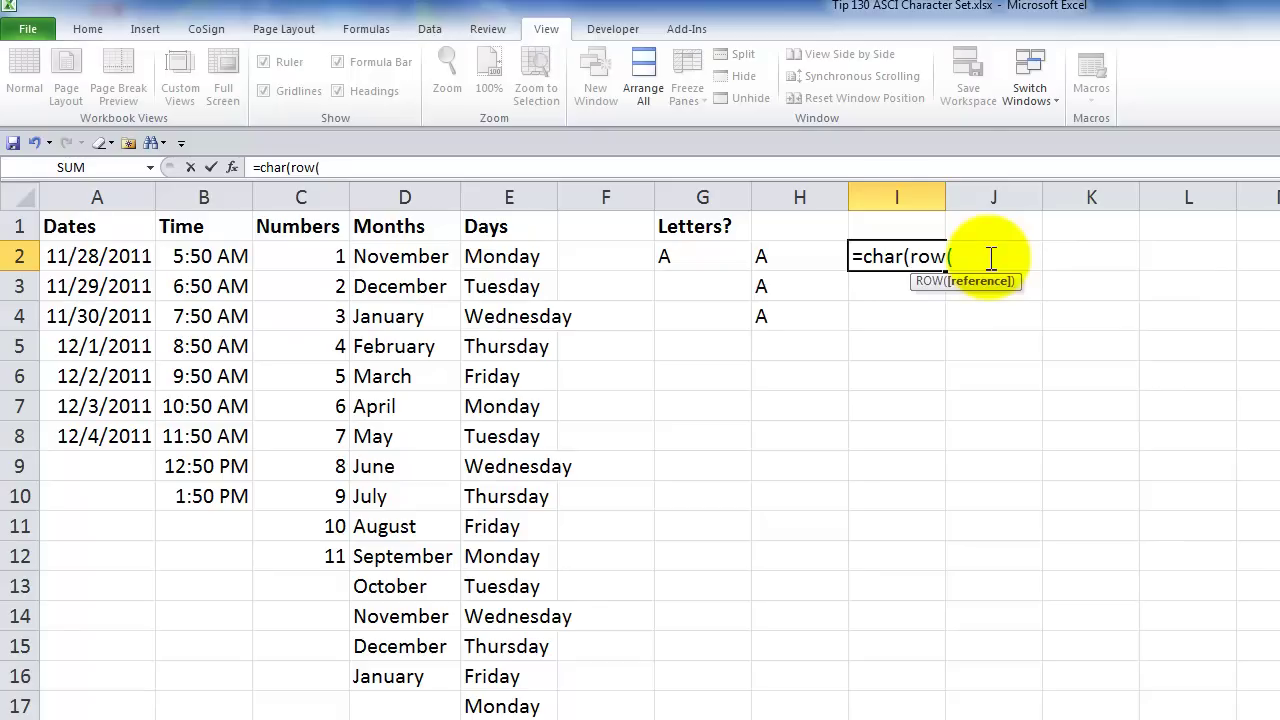
pyautogui.write('c')
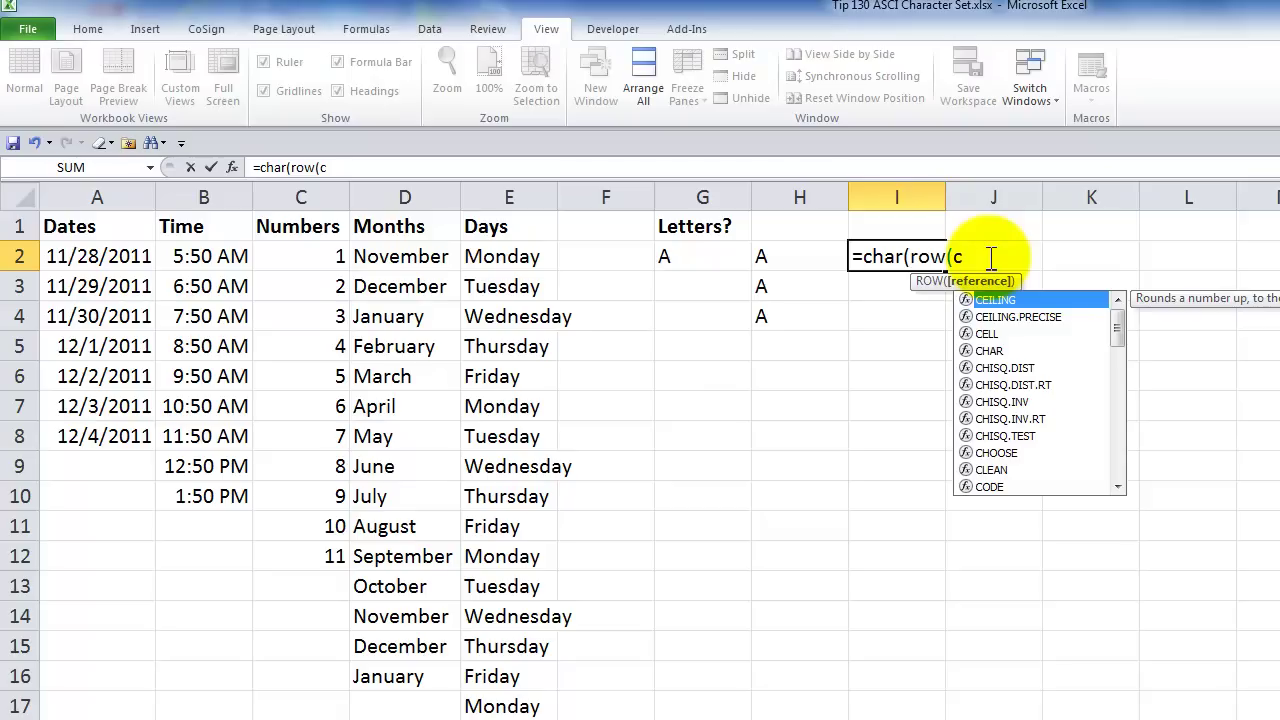
pyautogui.write('65')
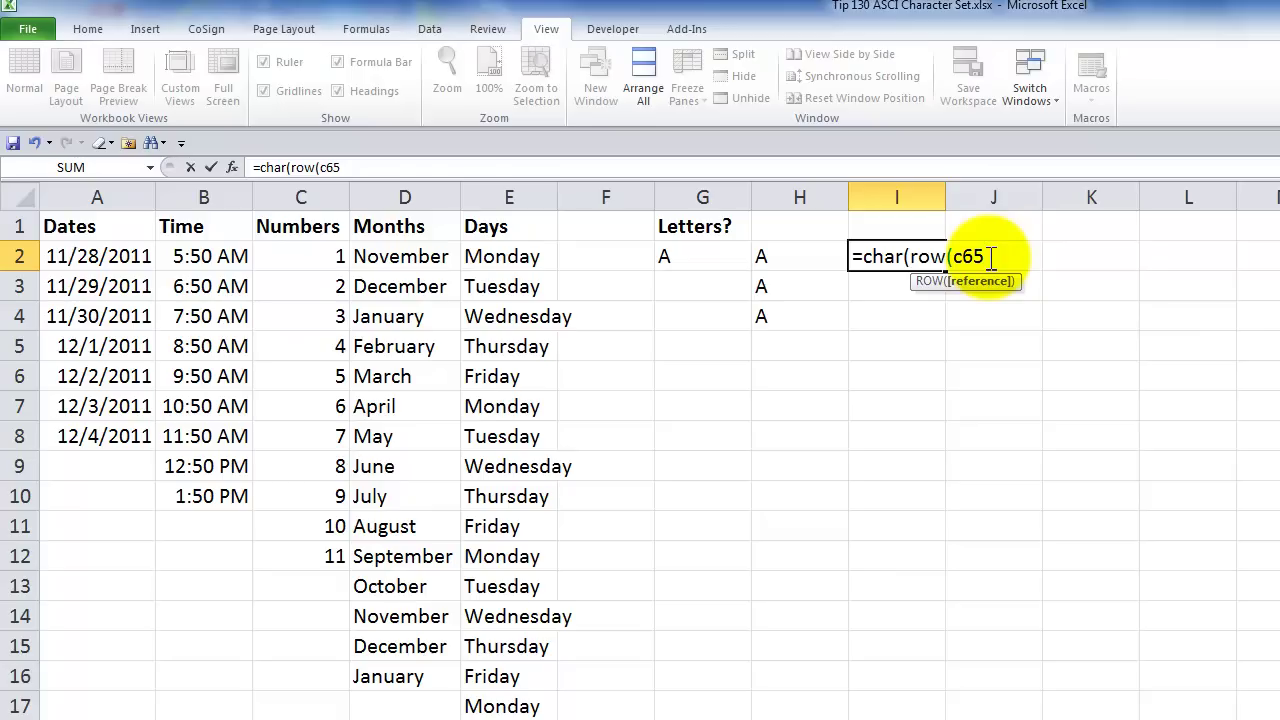
pyautogui.write('))')
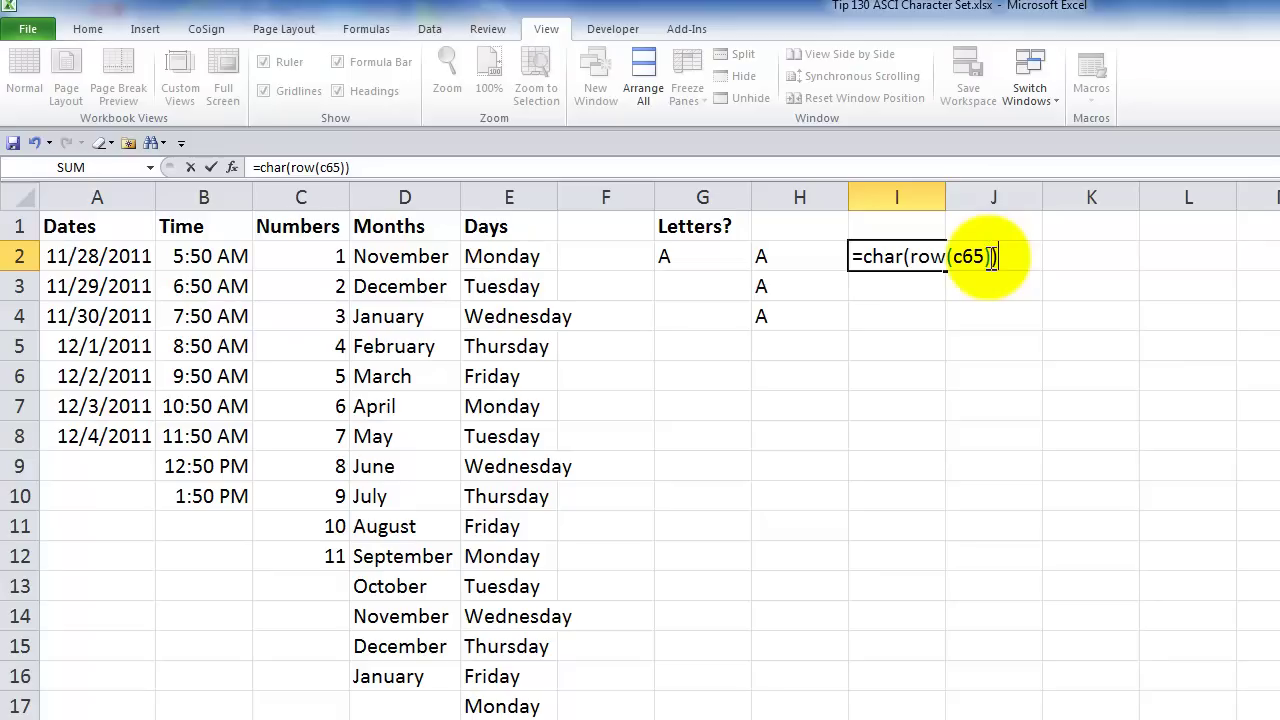
pyautogui.hotkey('ctrl', 'Return')
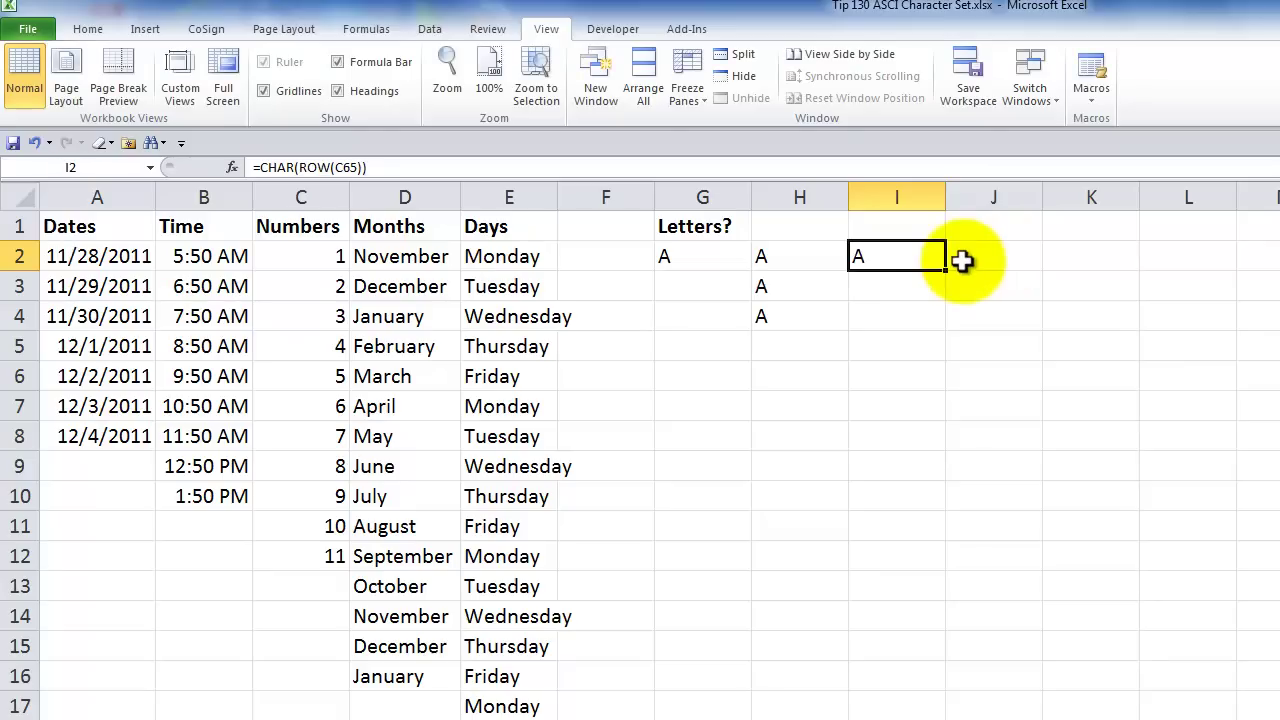
pyautogui.moveTo(944, 269); pyautogui.dragTo(922, 572)
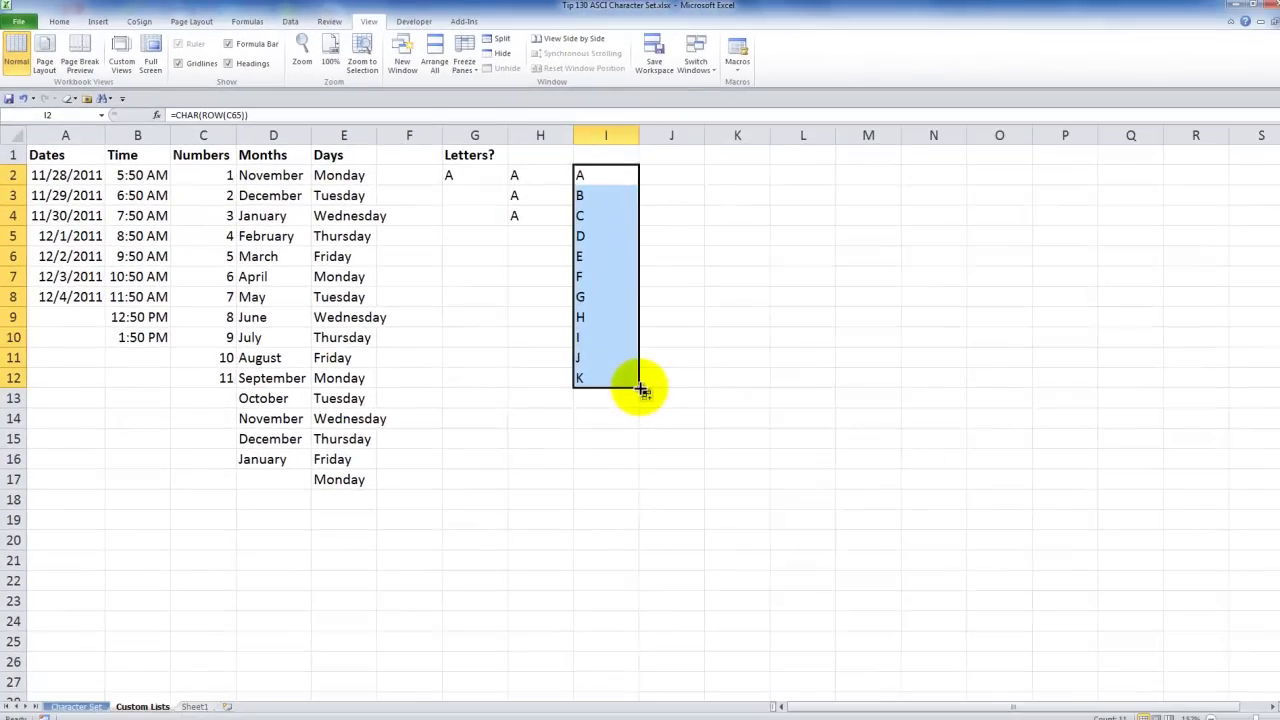
pyautogui.moveTo(643, 390); pyautogui.dragTo(617, 688)
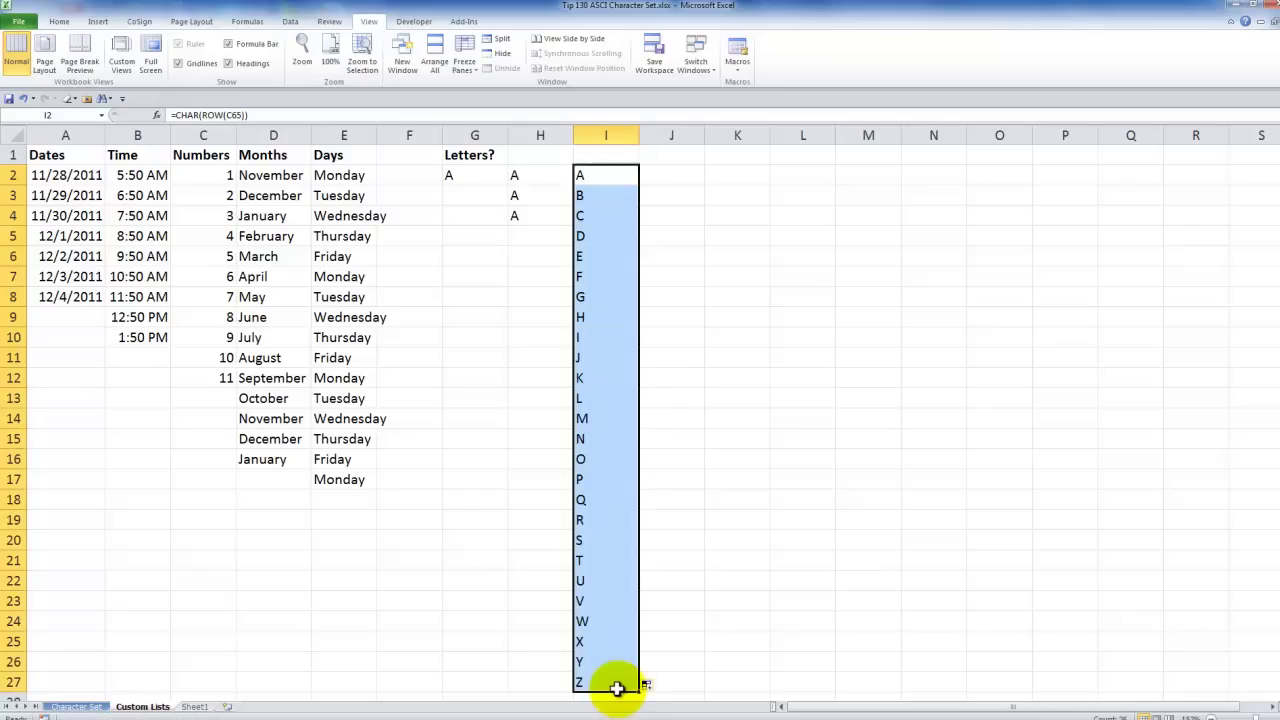
# Convert the letter formulas in I2:I27 to static values by copying the range and pasting values over it
pyautogui.rightClick(606, 178)
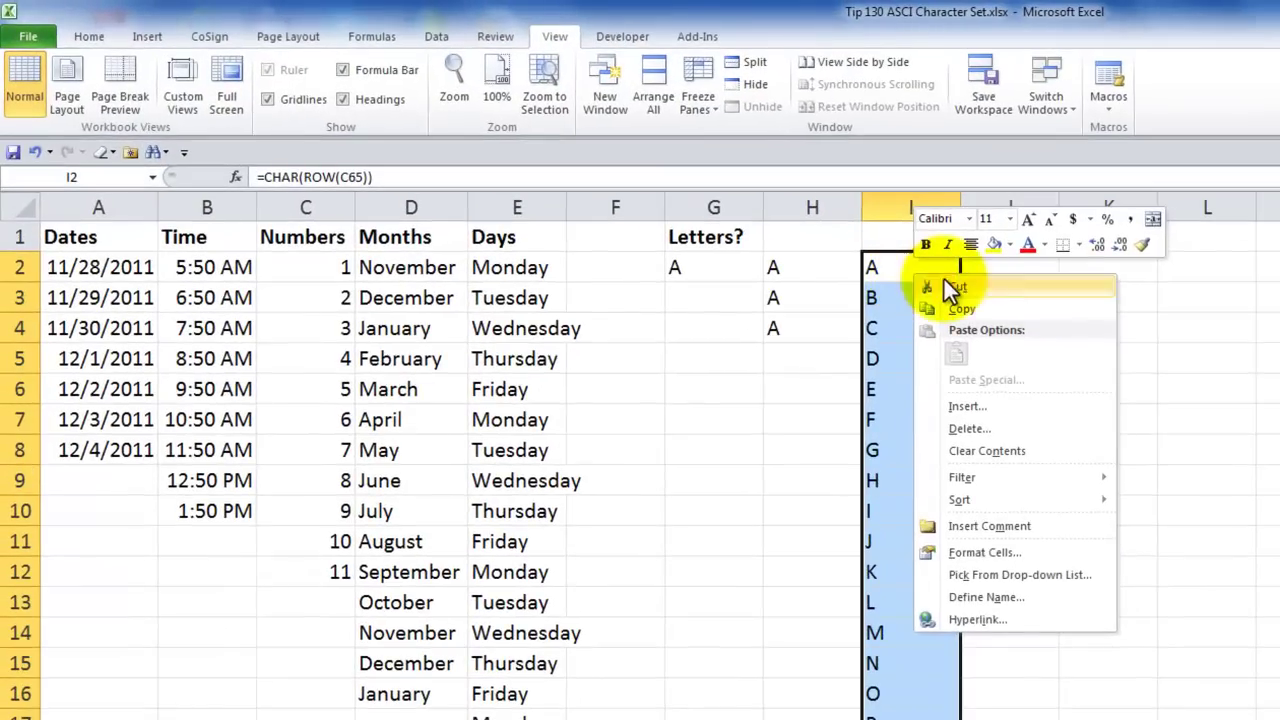
pyautogui.click(976, 308)
pyautogui.rightClick(902, 310)
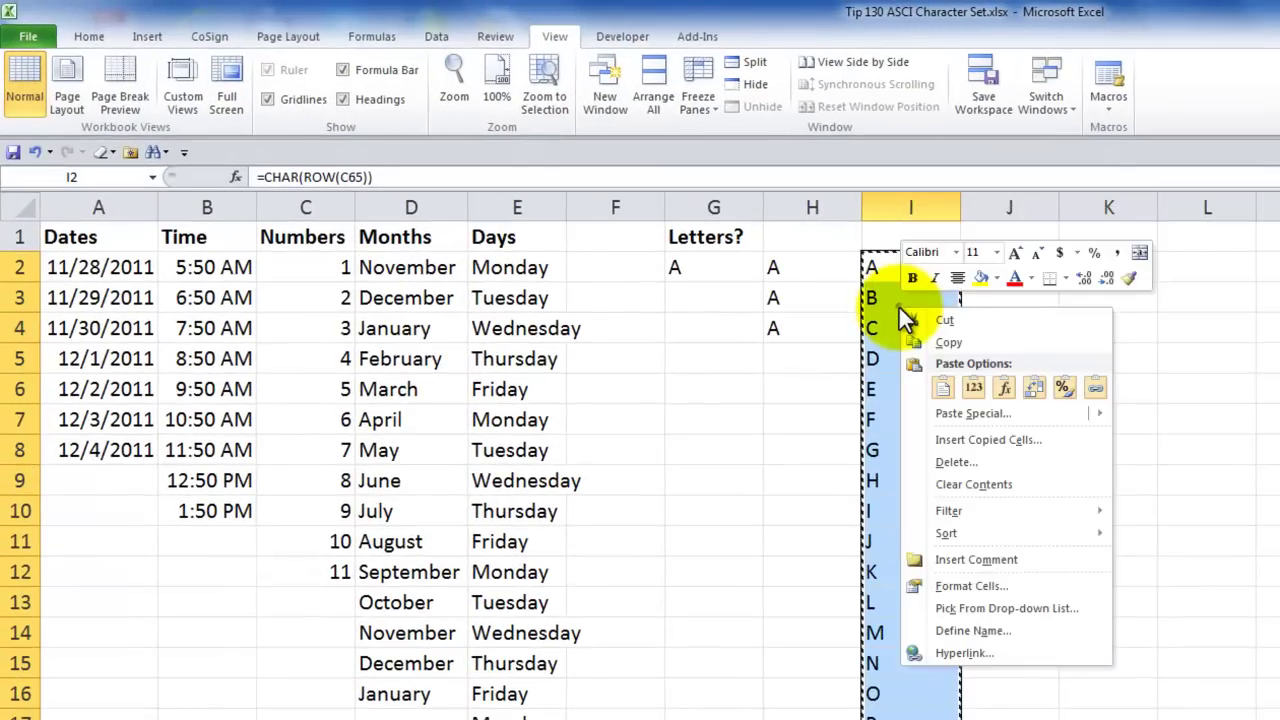
pyautogui.click(975, 390)
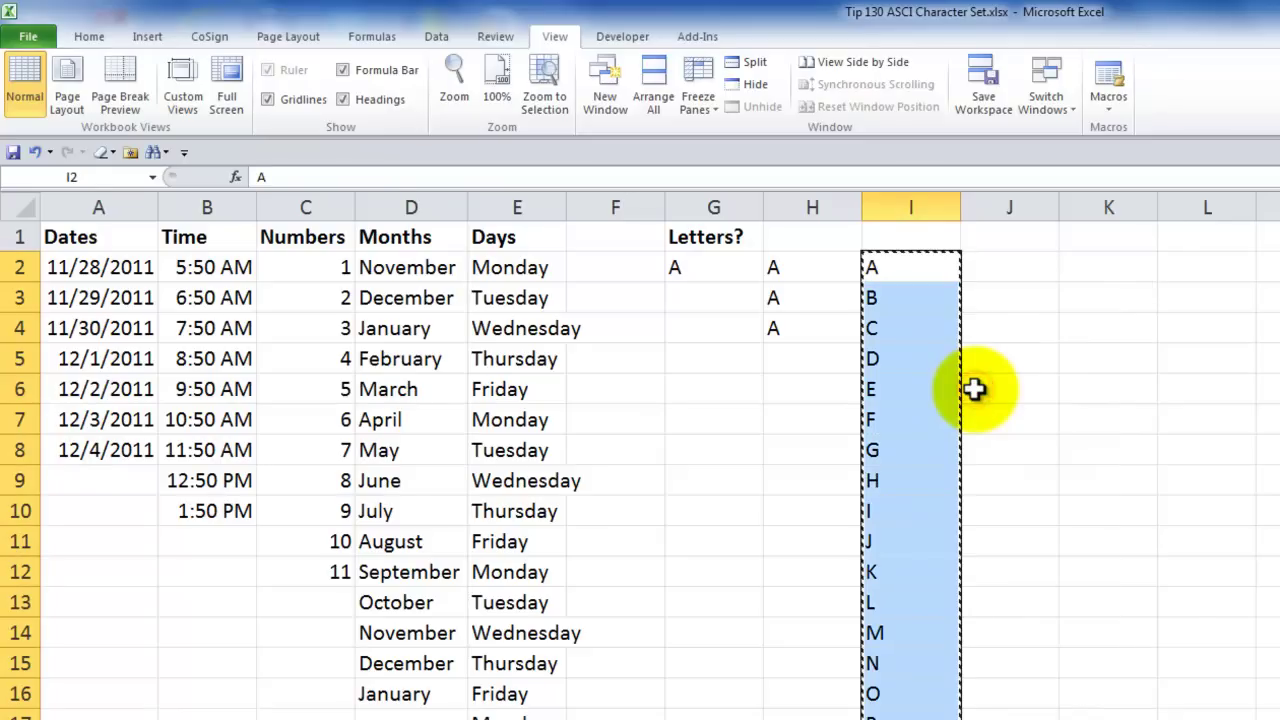
pyautogui.press('Escape')
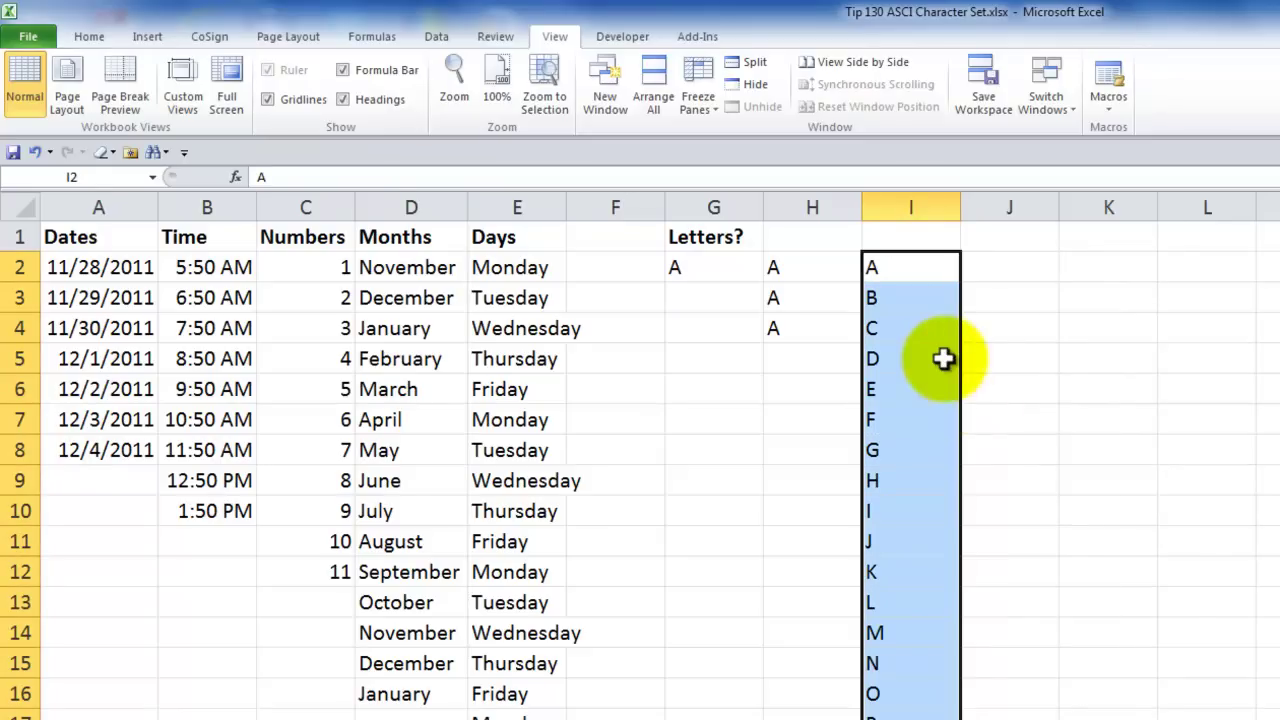
# Import cells I2:I27 as a new custom list of the letters A to Z through the advanced Excel options
pyautogui.click(29, 38)
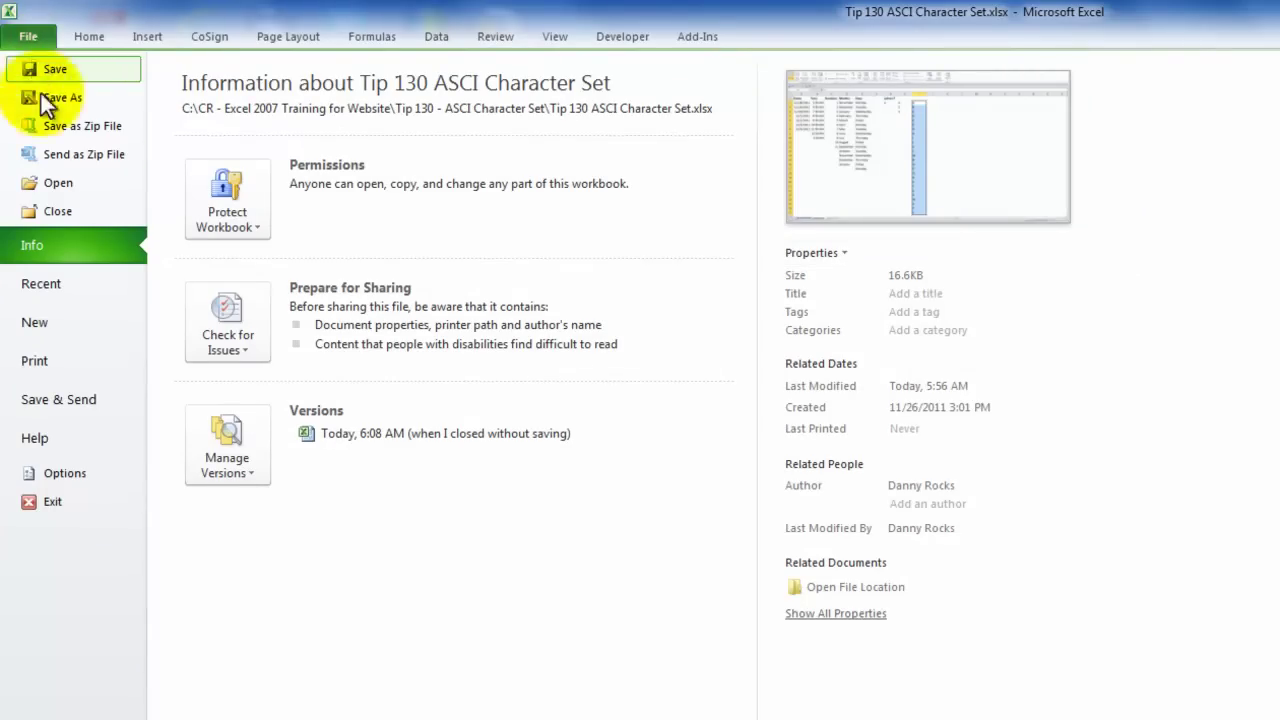
pyautogui.click(58, 472)
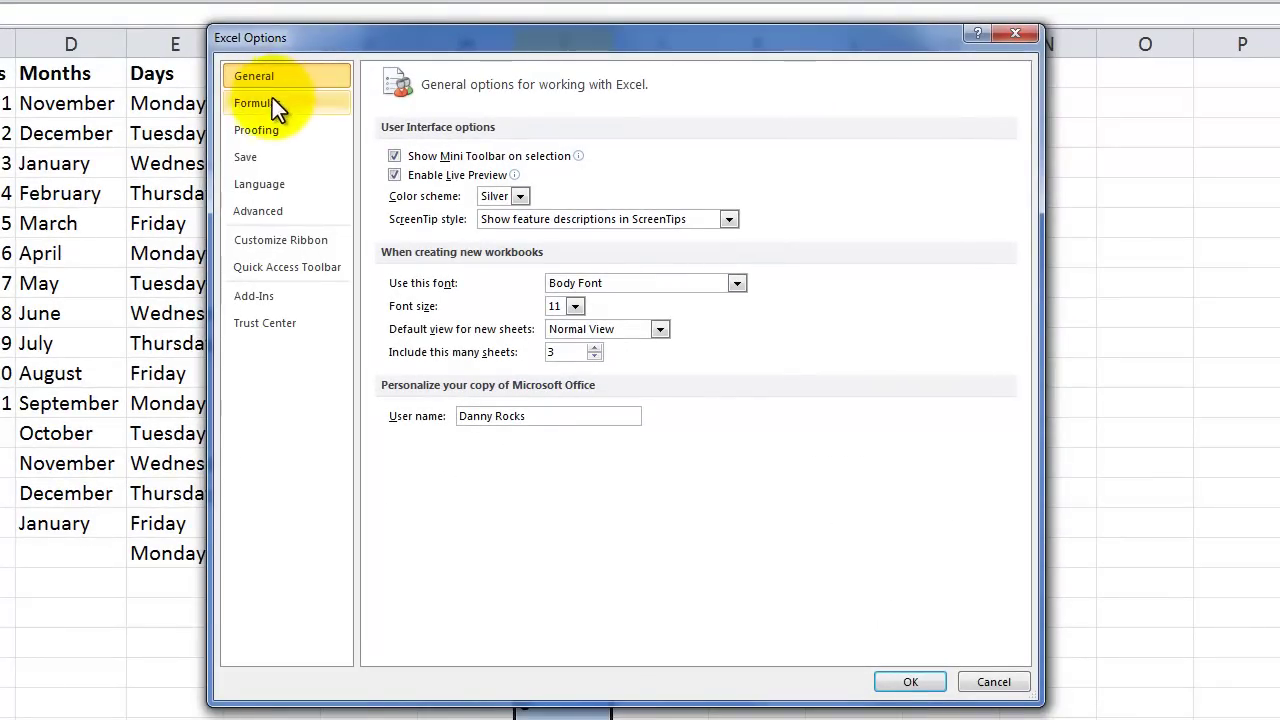
pyautogui.click(266, 210)
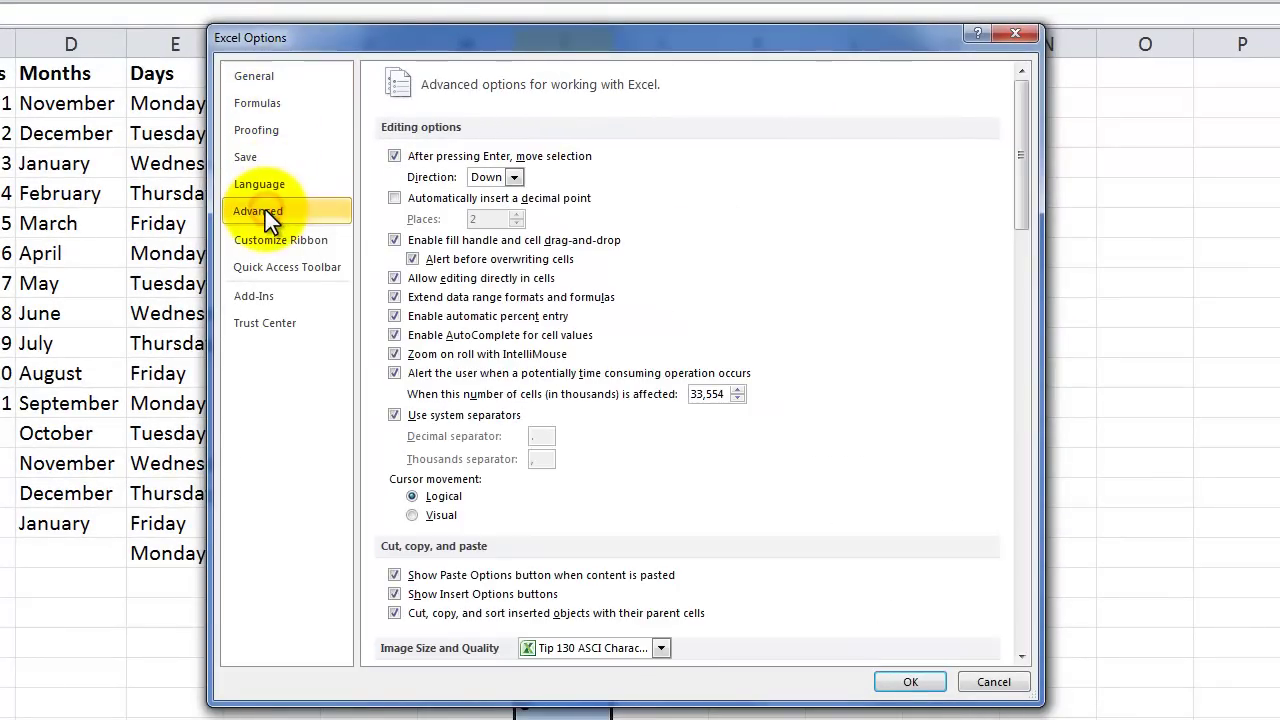
pyautogui.moveTo(1019, 180); pyautogui.dragTo(1054, 664)
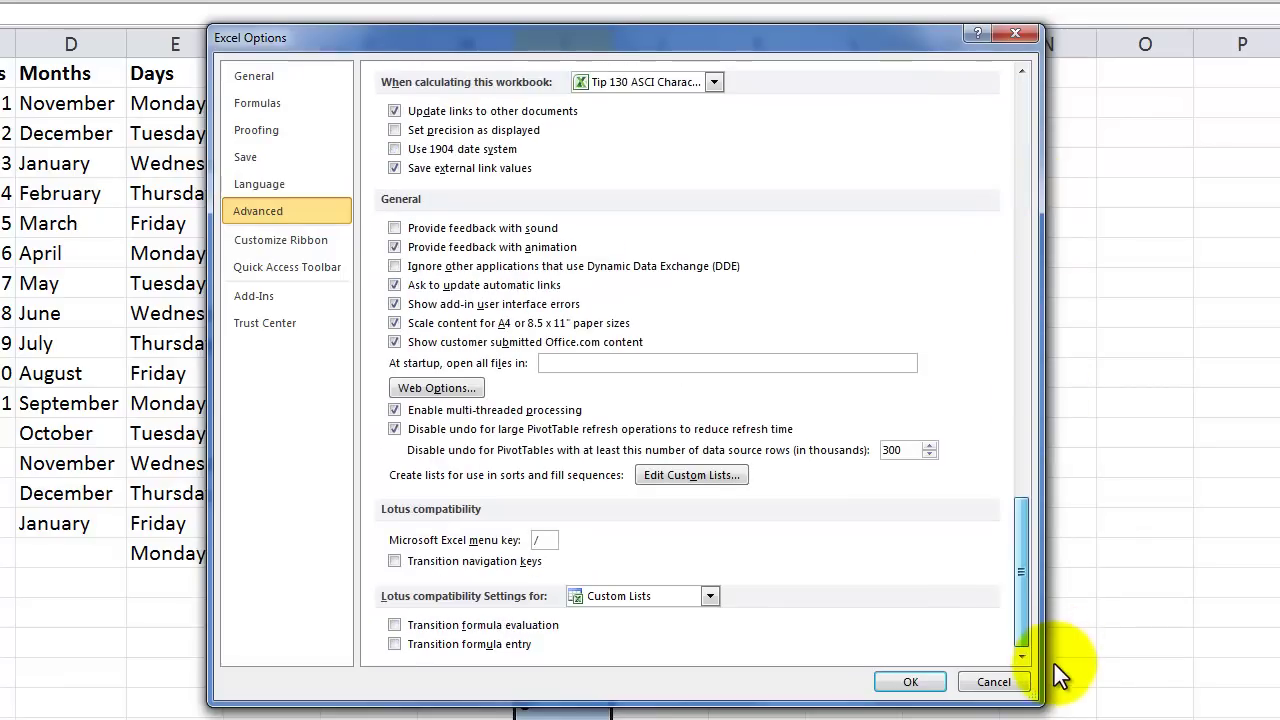
pyautogui.click(687, 474)
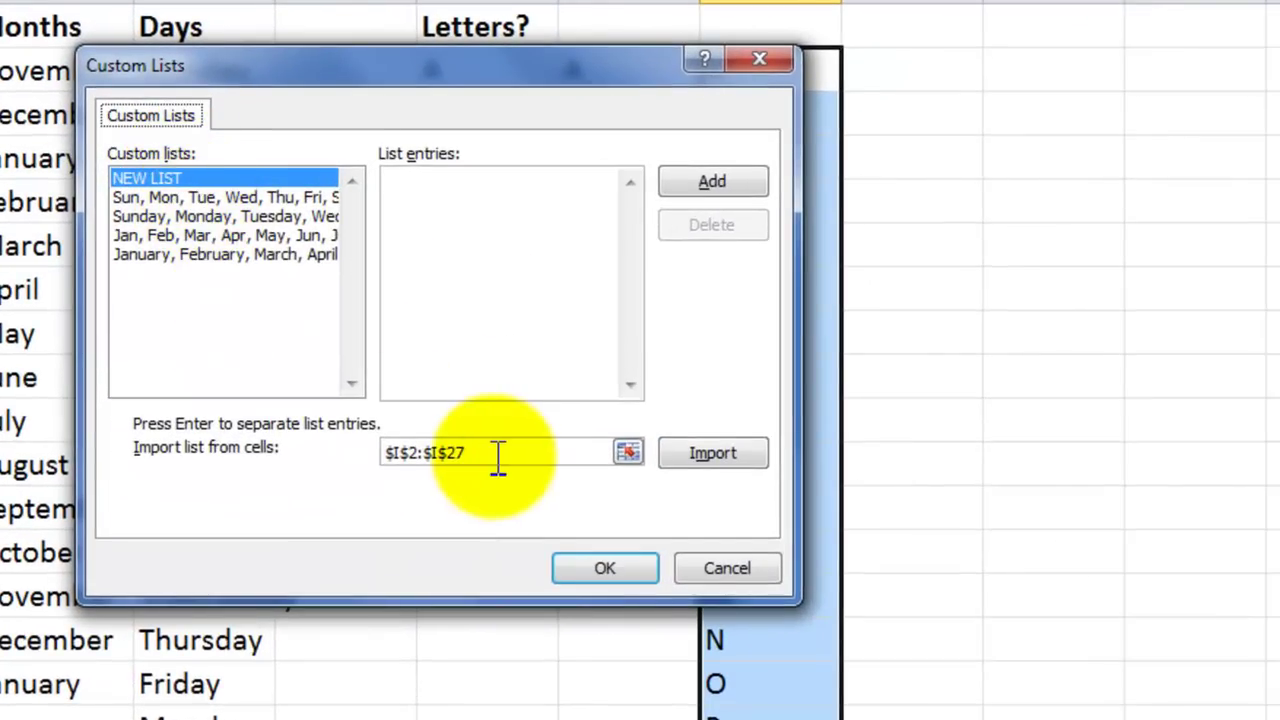
pyautogui.moveTo(482, 65); pyautogui.dragTo(312, 60)
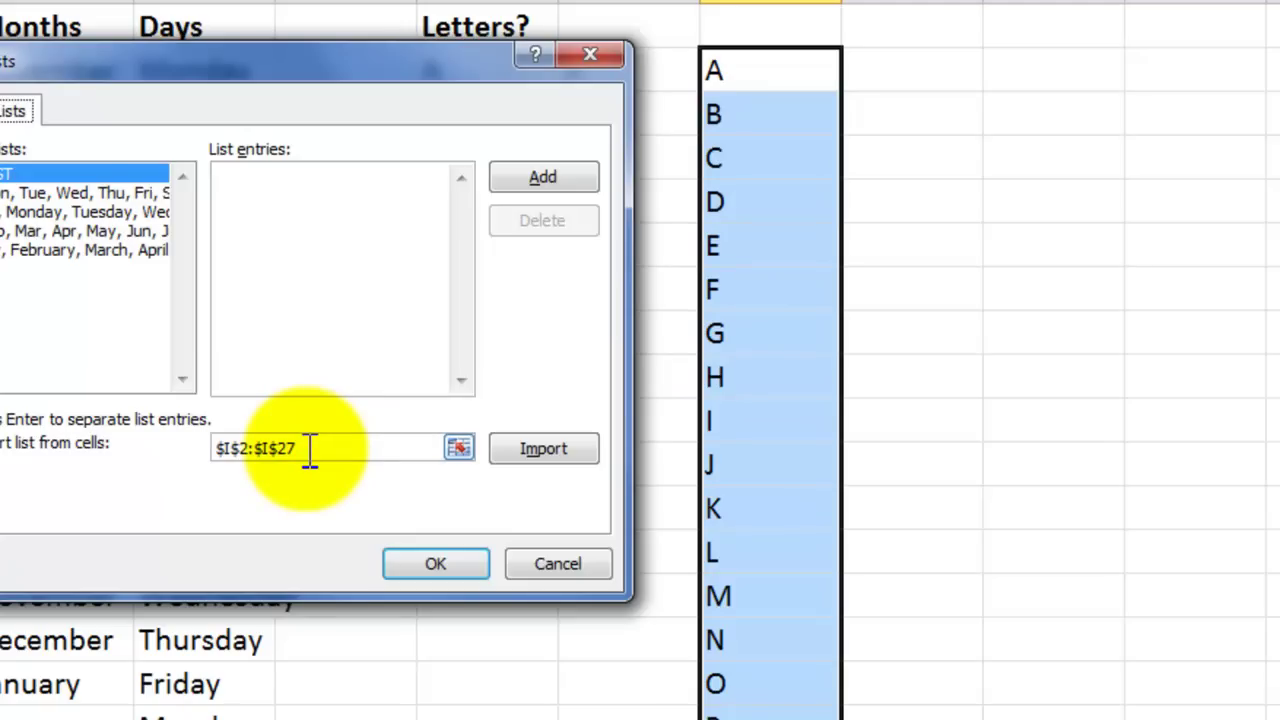
pyautogui.click(543, 449)
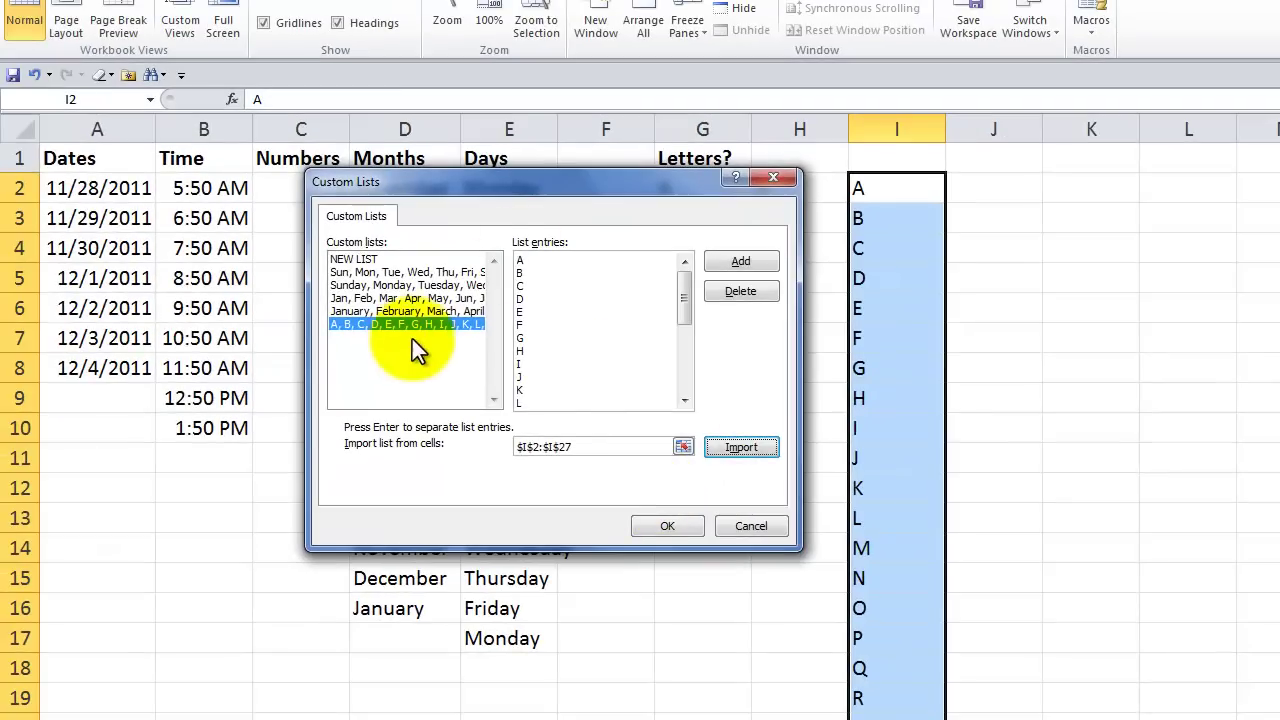
pyautogui.click(657, 526)
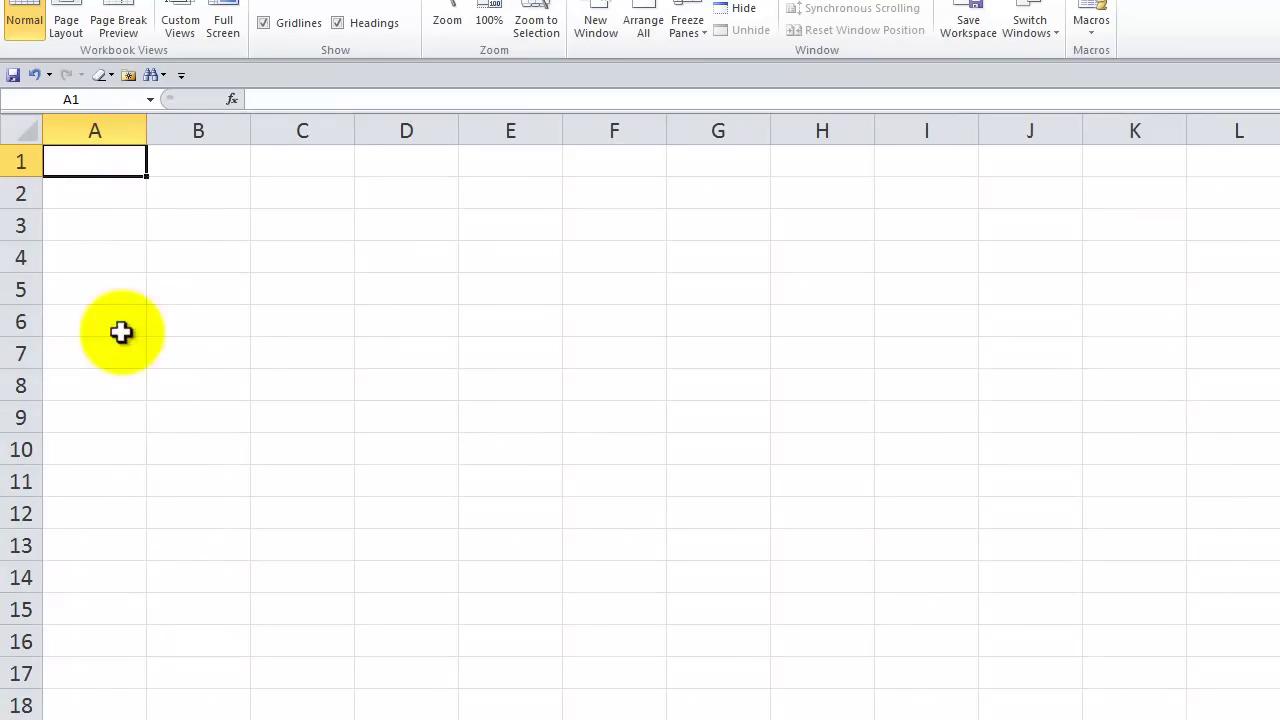
# On the blank sheet, enter F in cell A1 and AutoFill it down to A7
pyautogui.write('F')
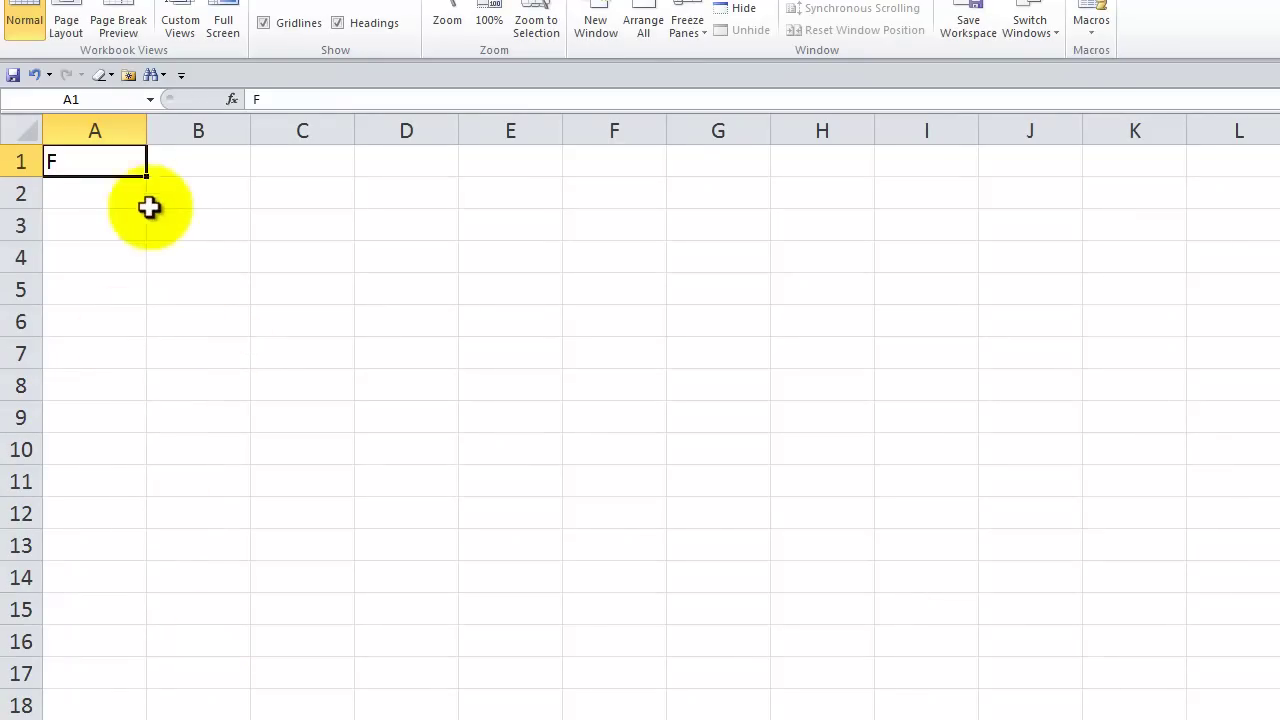
pyautogui.moveTo(146, 177); pyautogui.dragTo(132, 360)
# AutoFill the J in A5 across to D5, and the L in C5 up to C3
pyautogui.click(138, 298)
pyautogui.moveTo(138, 298); pyautogui.dragTo(431, 294)
pyautogui.click(310, 289)
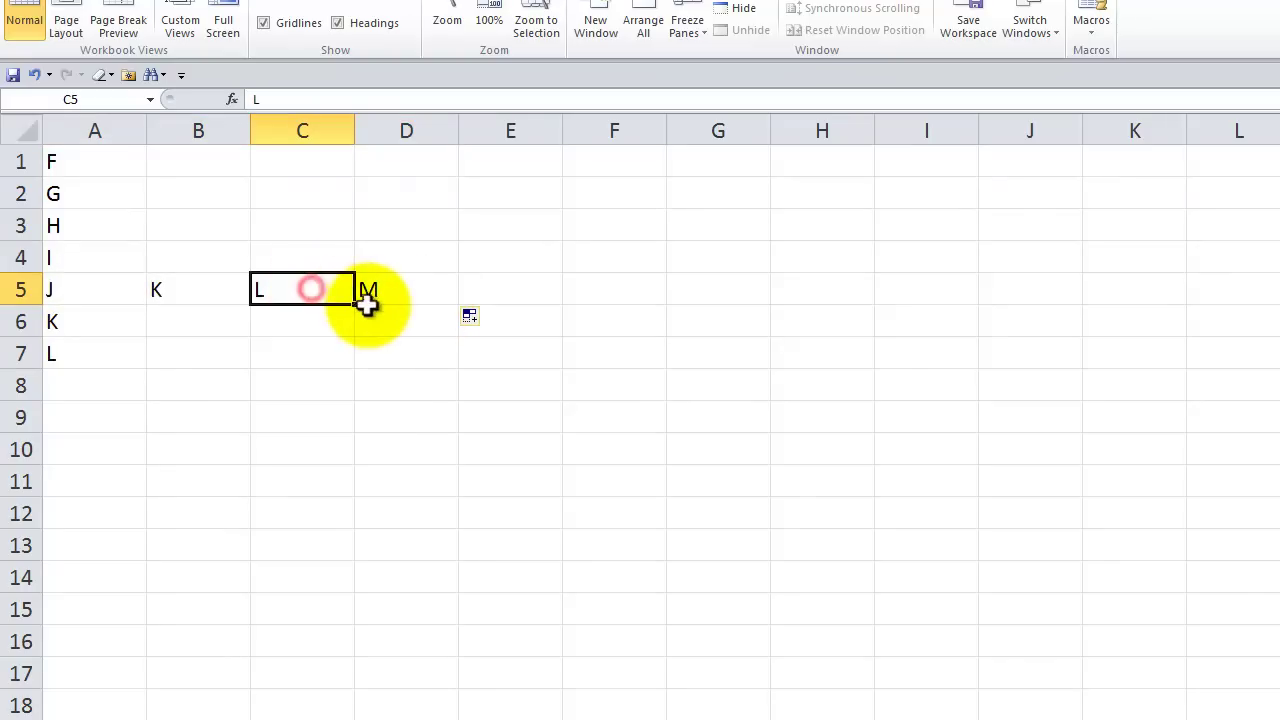
pyautogui.moveTo(354, 304); pyautogui.dragTo(343, 220)
pyautogui.click(330, 225)
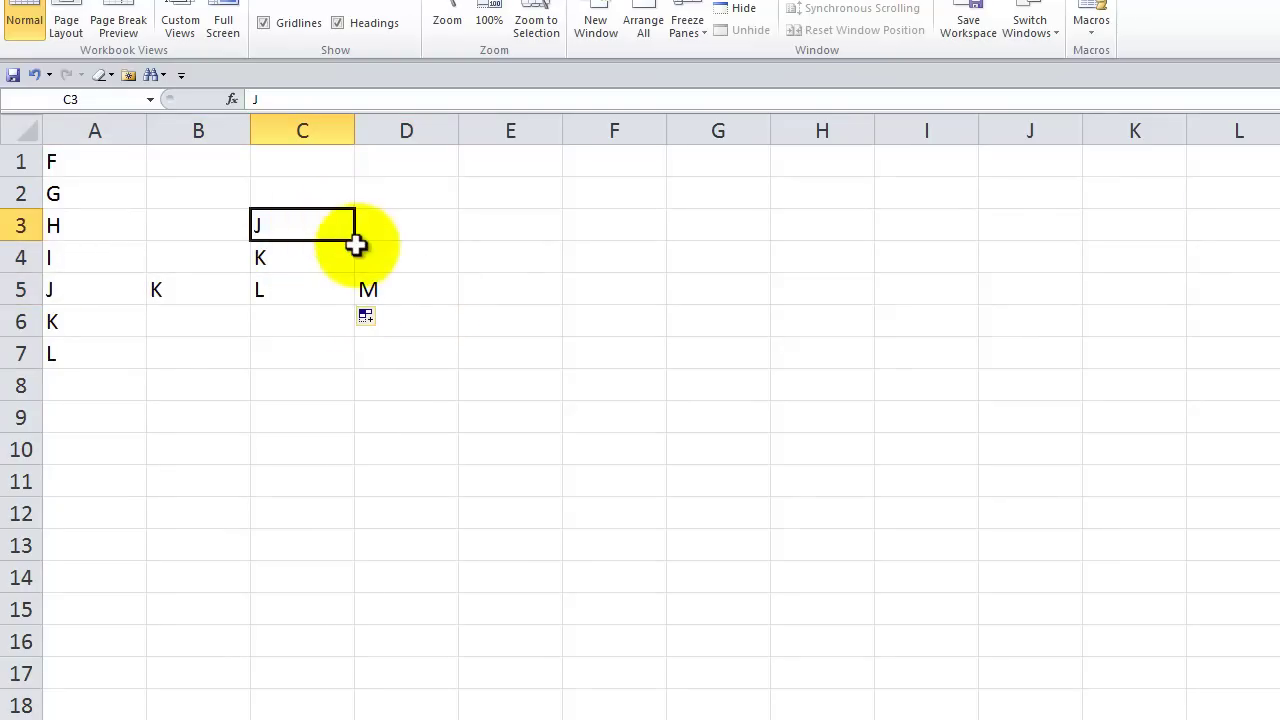
# Enter a lowercase a in cell D1 and AutoFill it down column D
pyautogui.click(420, 164)
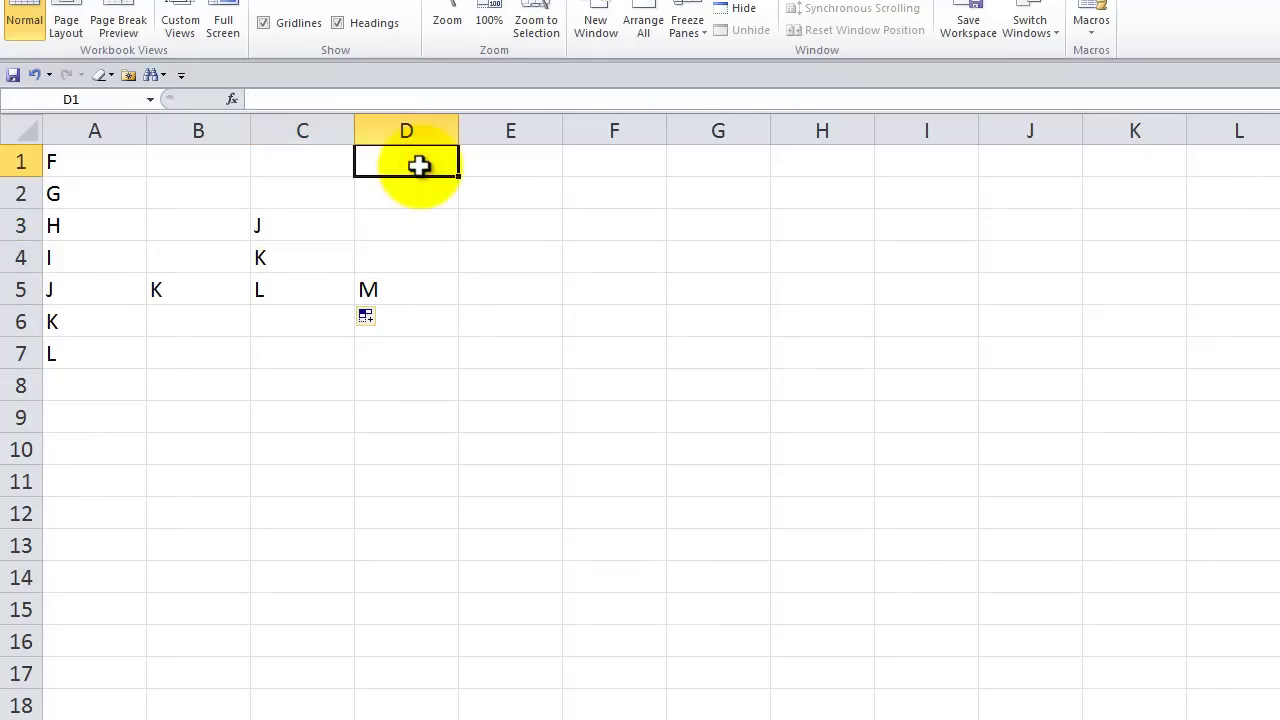
pyautogui.write('a')
pyautogui.hotkey('ctrl', 'Return')
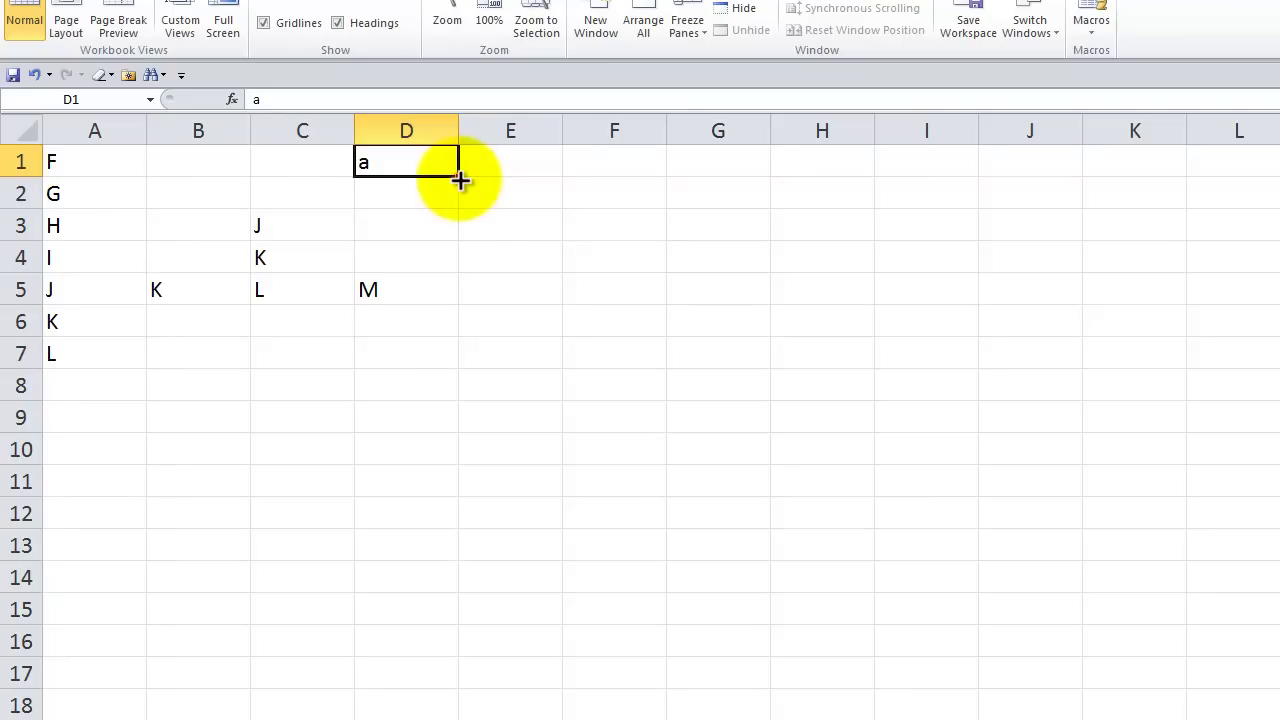
pyautogui.moveTo(459, 178); pyautogui.dragTo(433, 480)
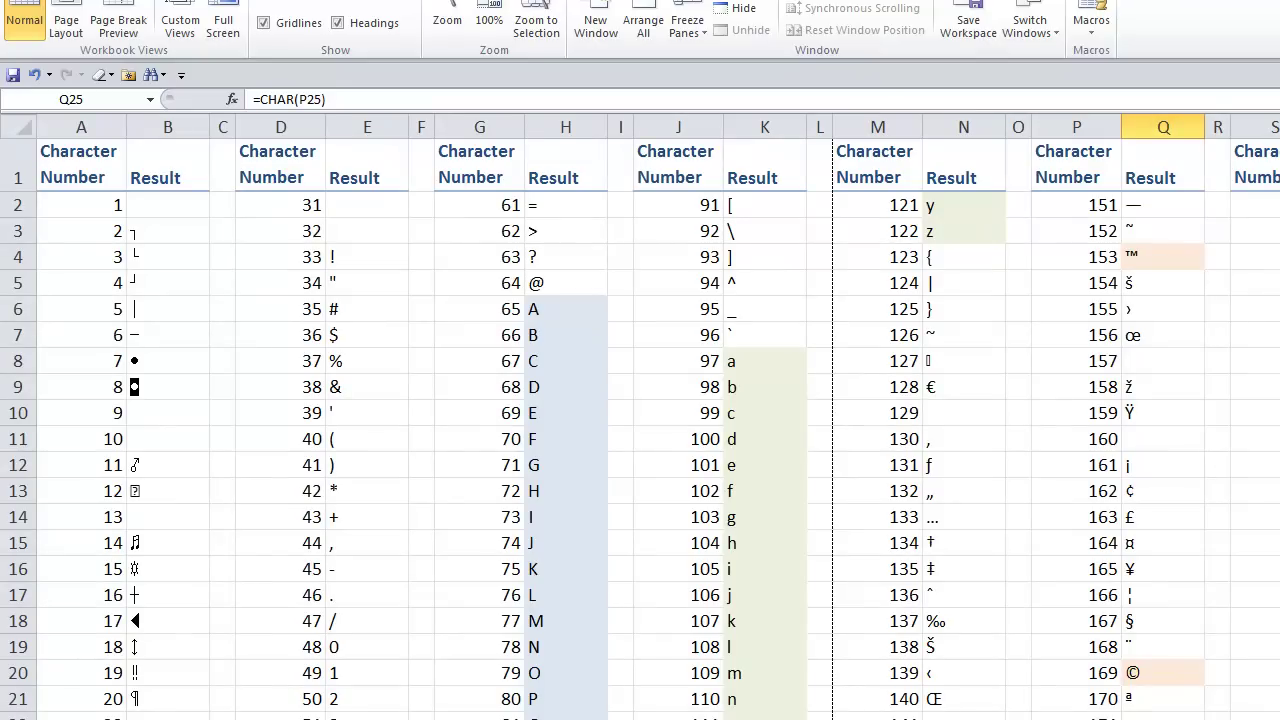
# On the character number sheet, check the copyright symbol's entry in Q20 and enter =CHAR(169) in cell Y22
pyautogui.click(1160, 672)
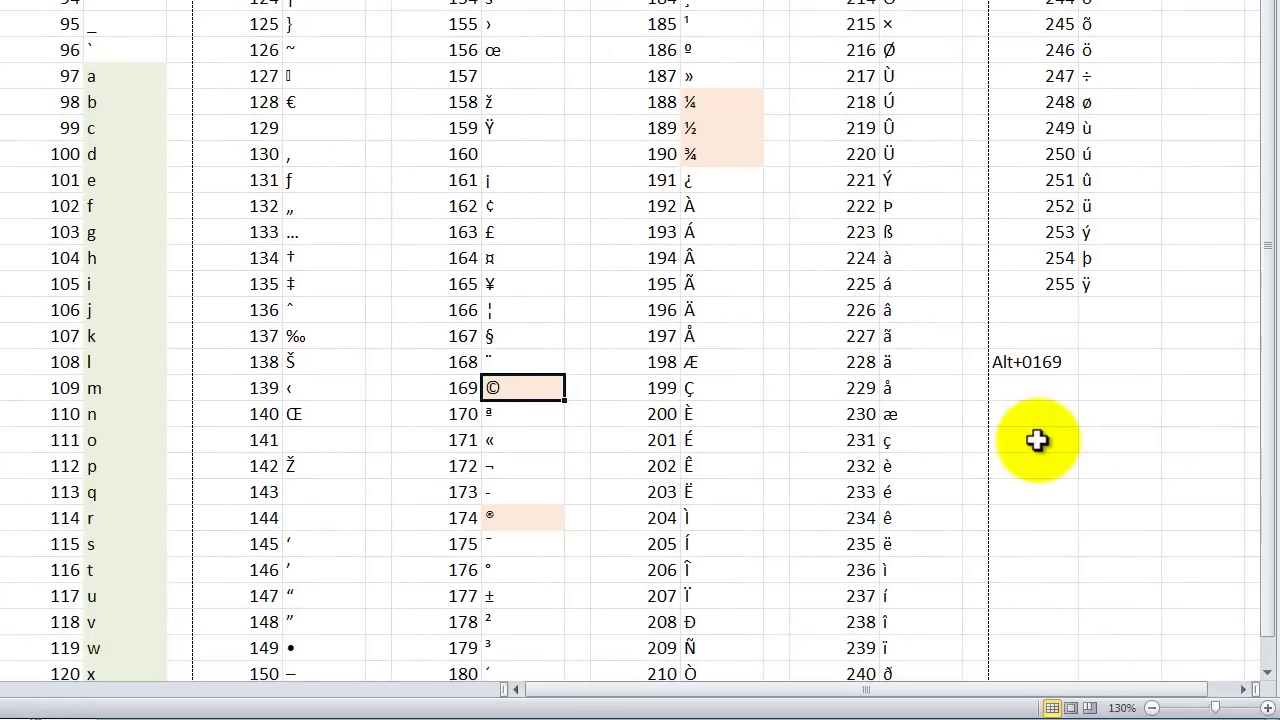
pyautogui.click(1036, 440)
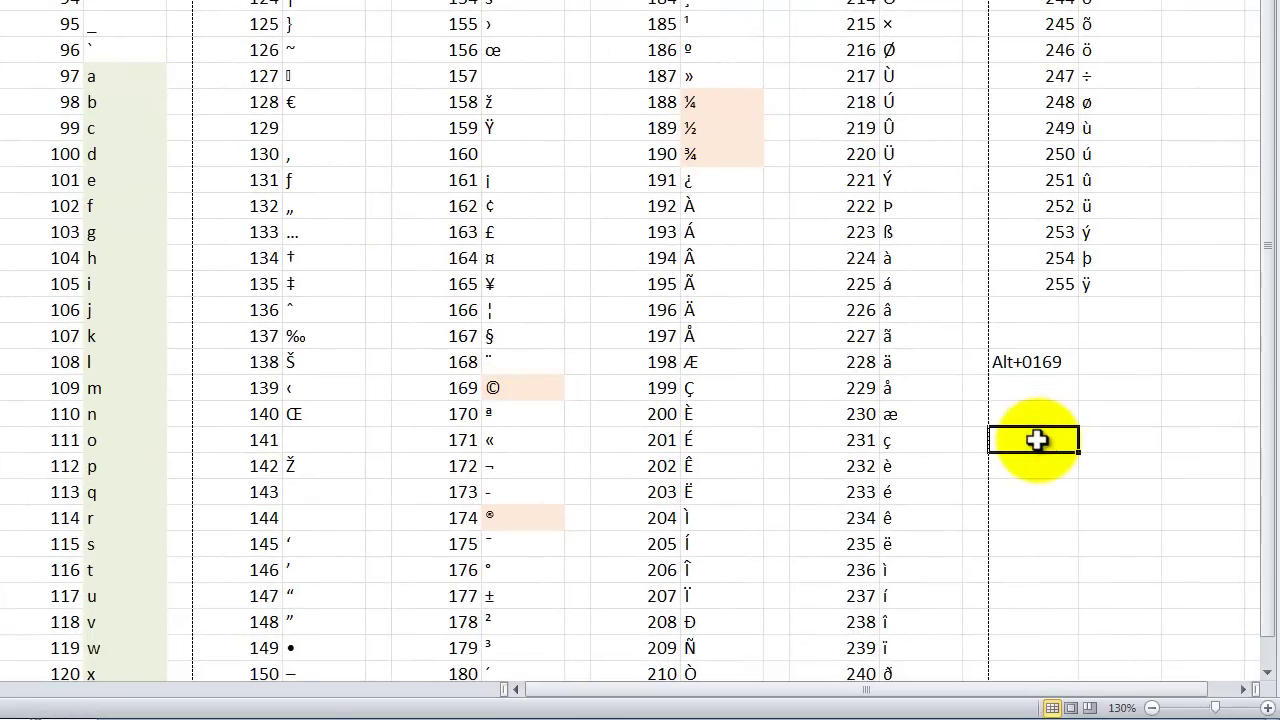
pyautogui.write('=char')
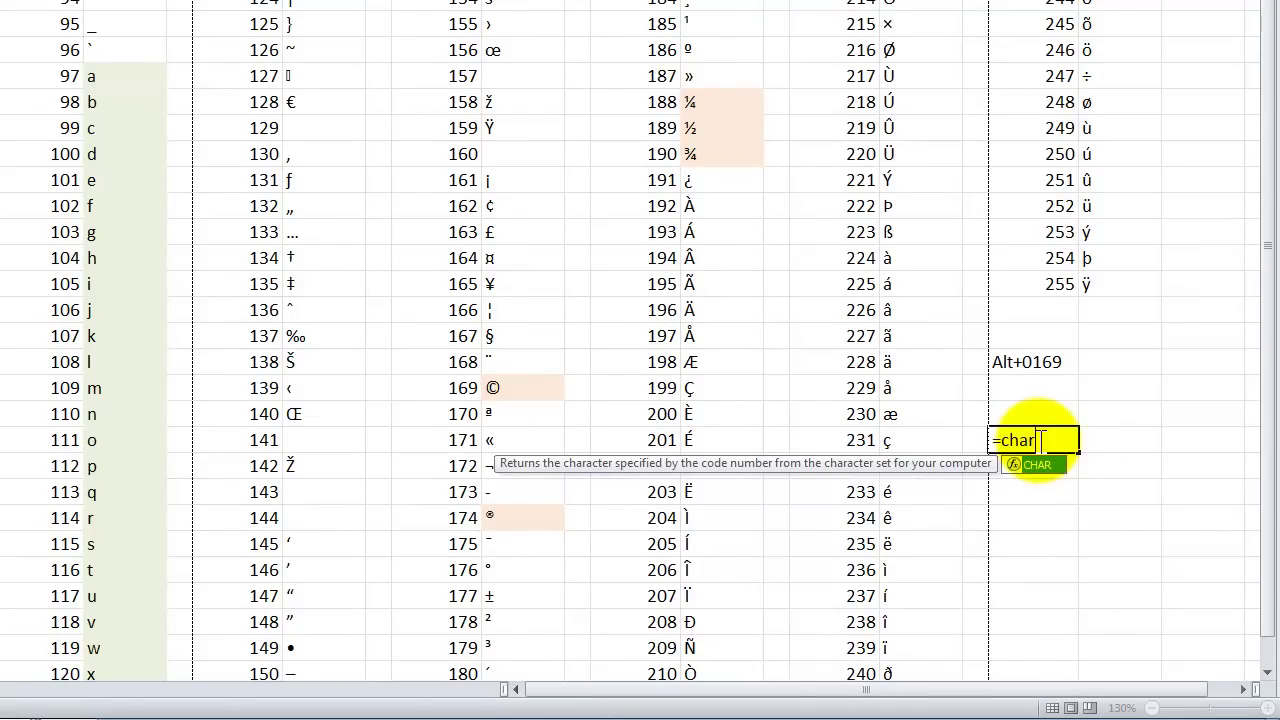
pyautogui.write('(16')
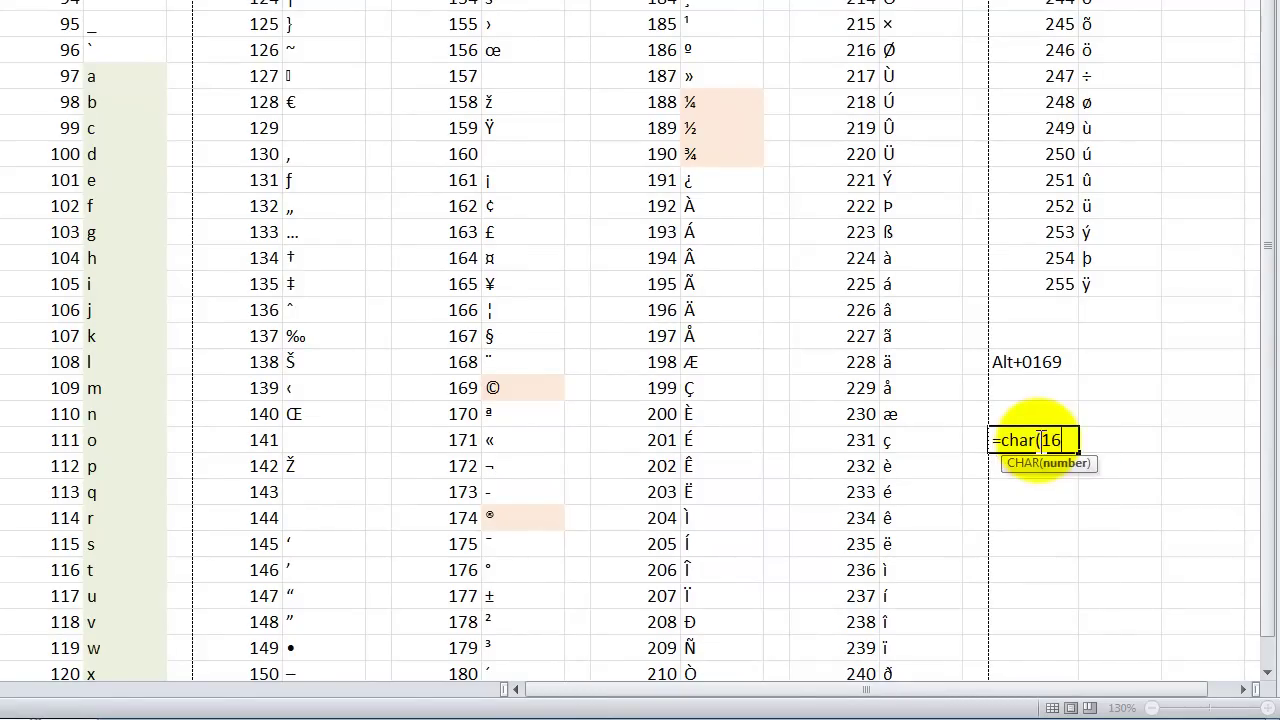
pyautogui.write('9)')
pyautogui.hotkey('ctrl', 'Return')
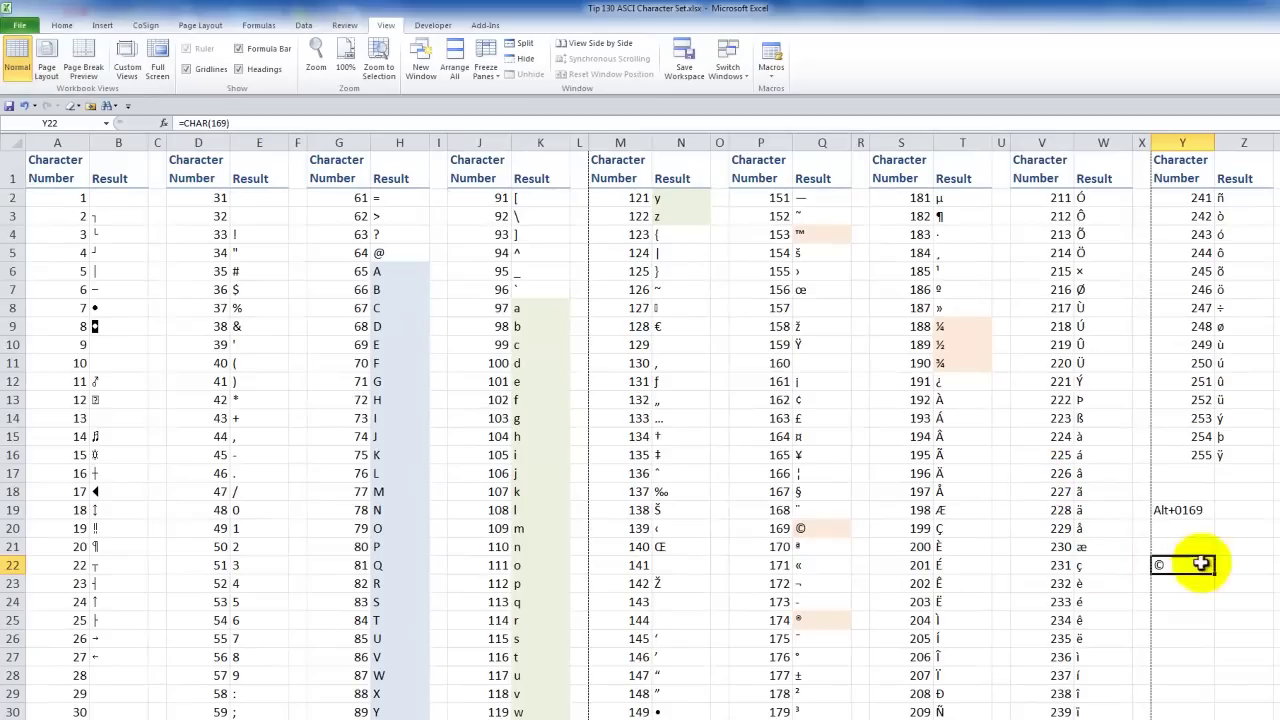
# With cell Y23 selected, examine the copyright sign in the Symbol dialog and close it without inserting anything
pyautogui.click(1180, 587)
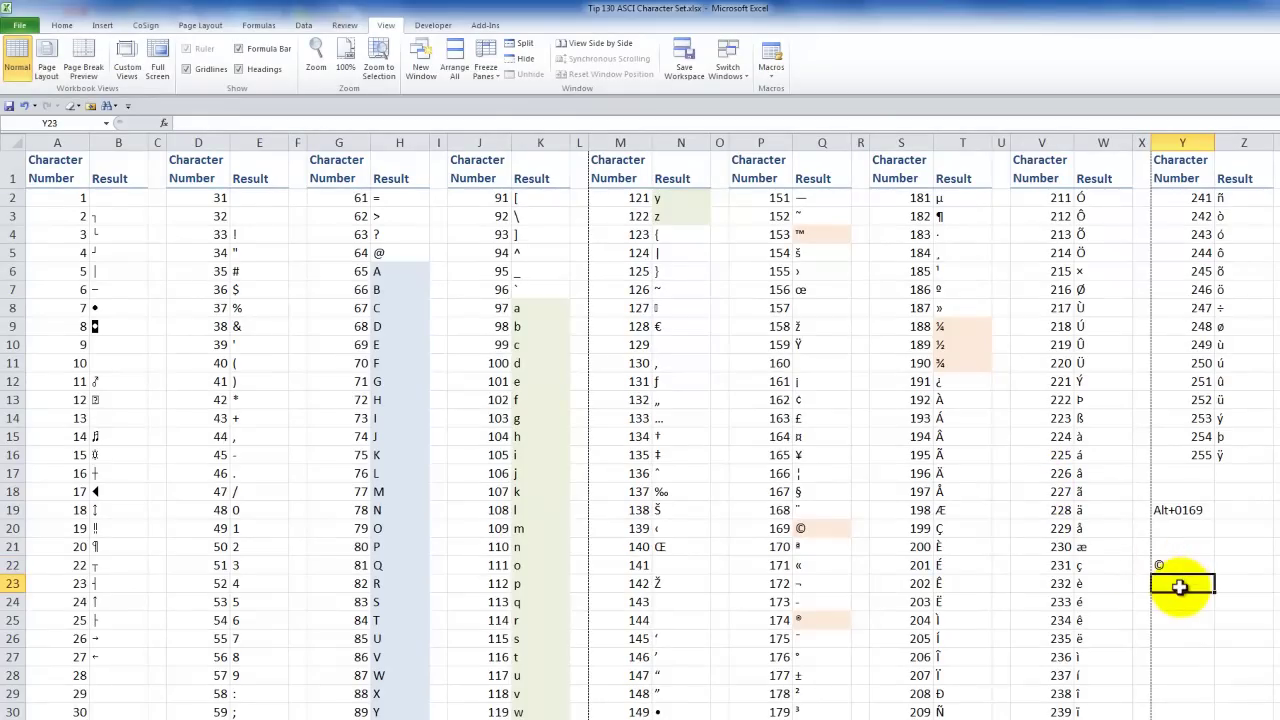
pyautogui.click(62, 26)
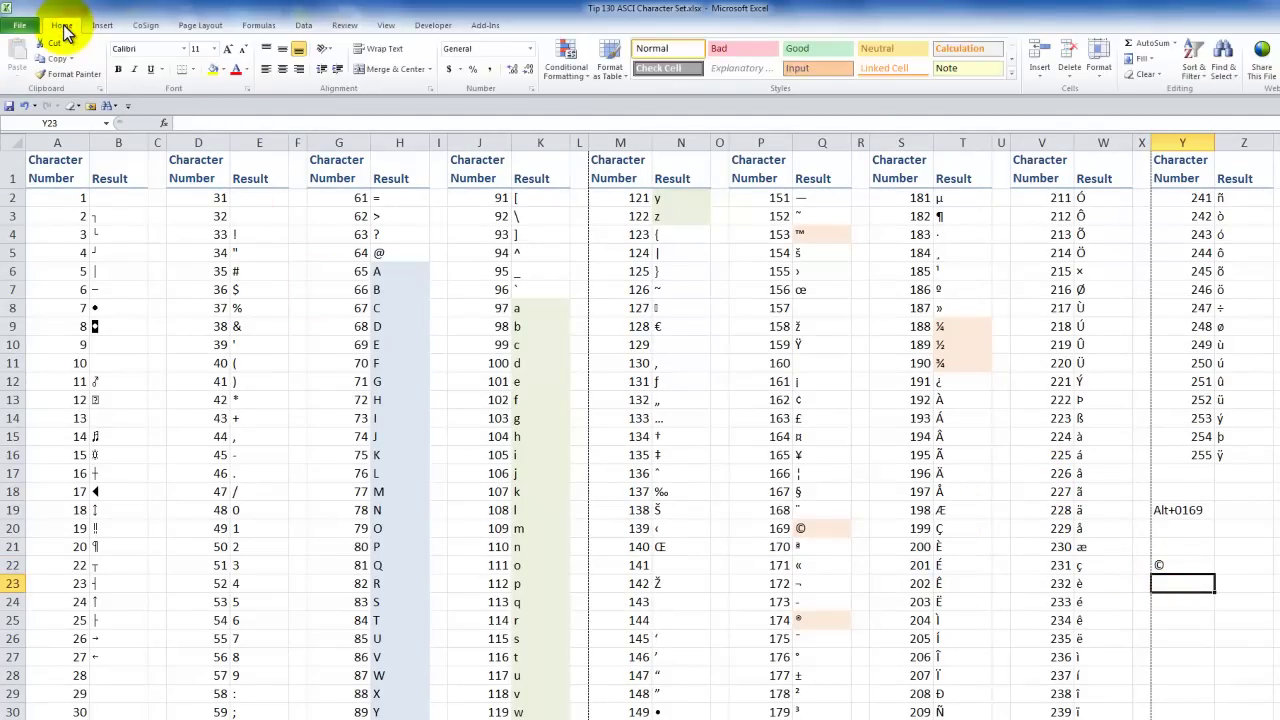
pyautogui.click(102, 25)
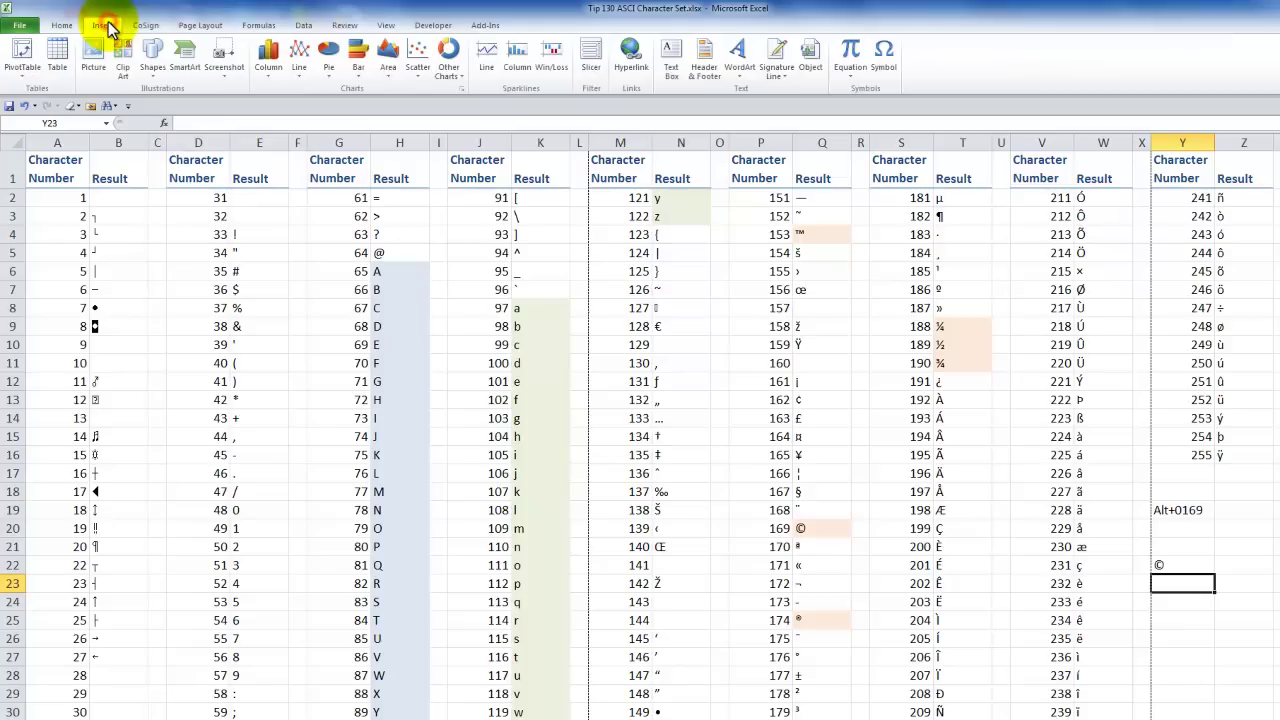
pyautogui.click(882, 64)
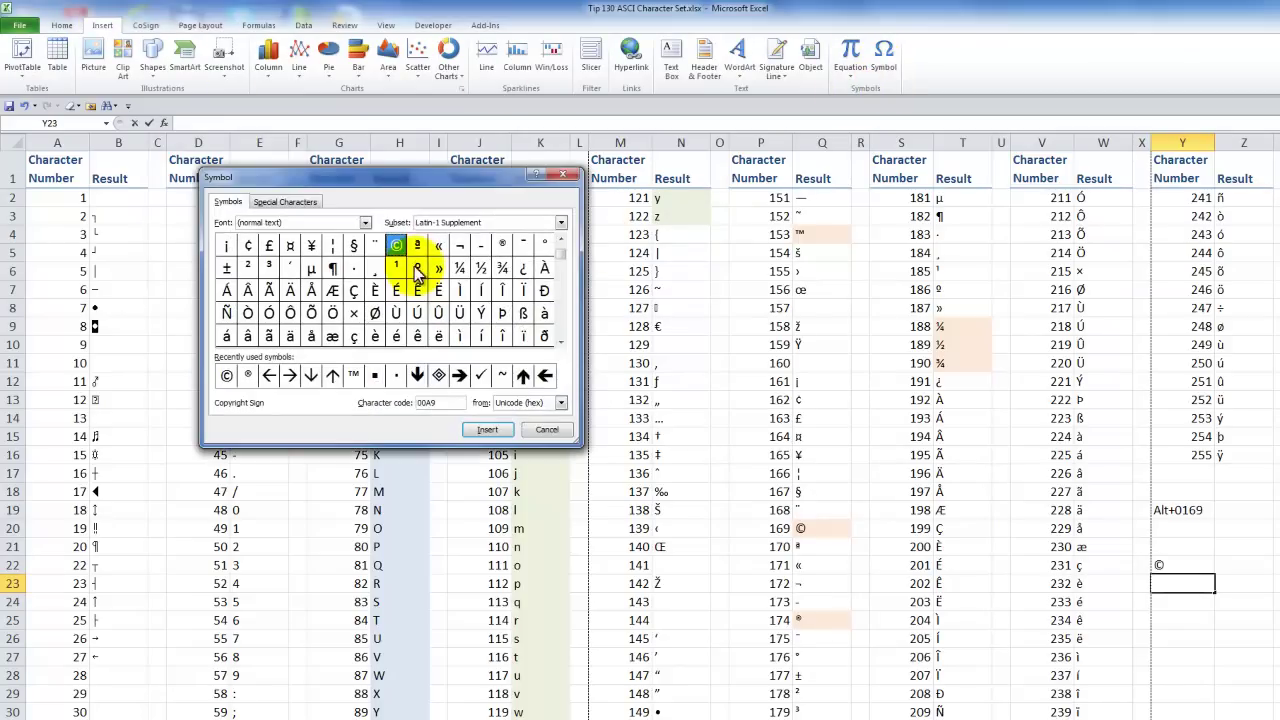
pyautogui.click(545, 429)
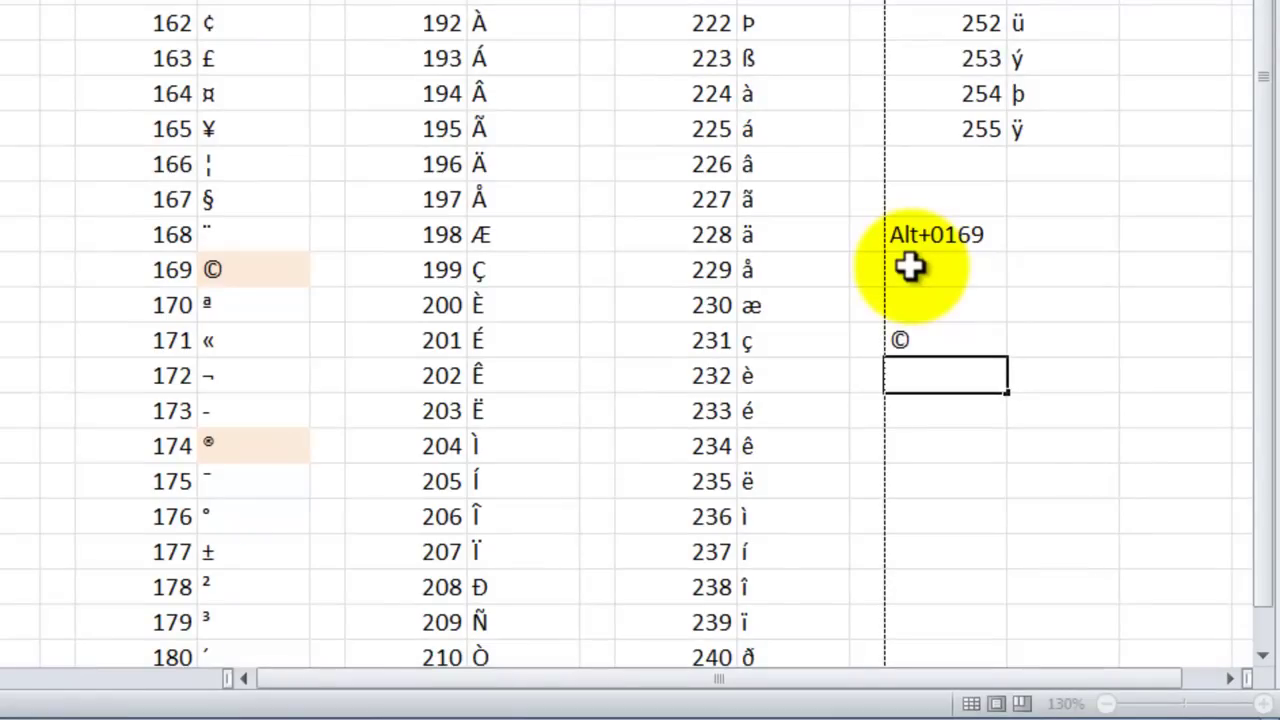
# Enter the copyright symbol © in cell Y20, directly below the Alt+0169 note, using that character code
pyautogui.click(909, 267)
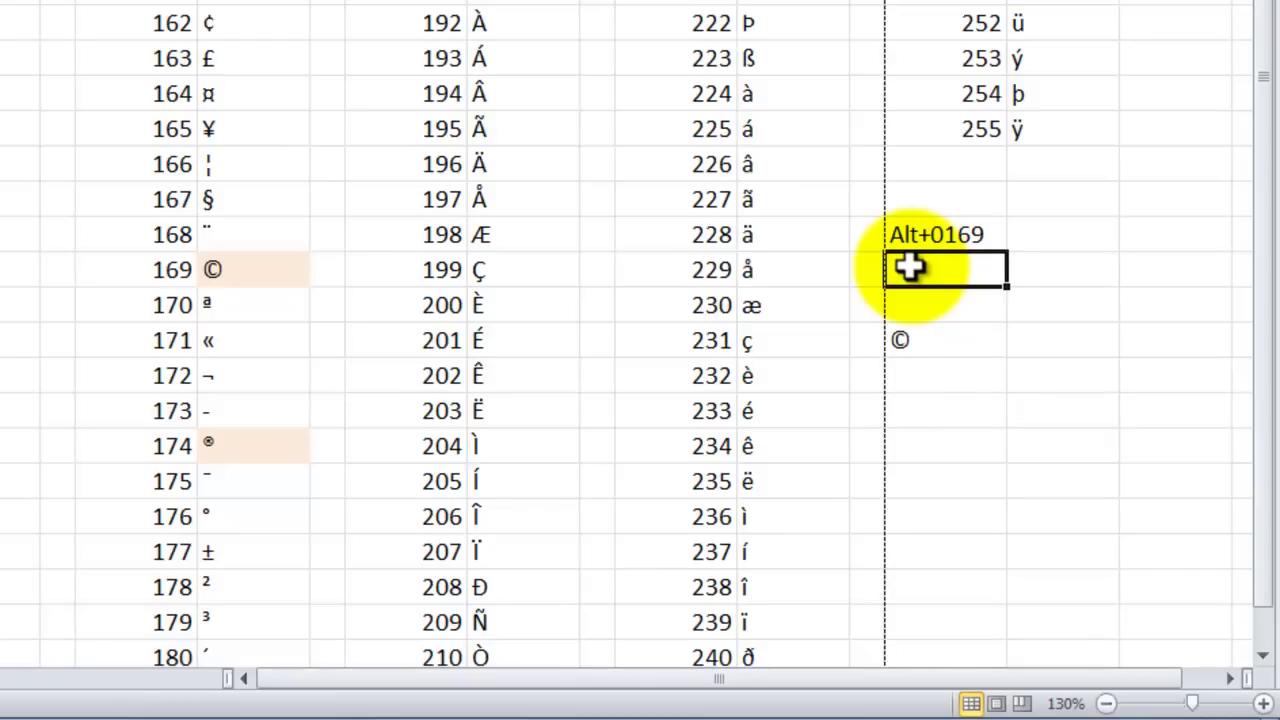
pyautogui.write('©')
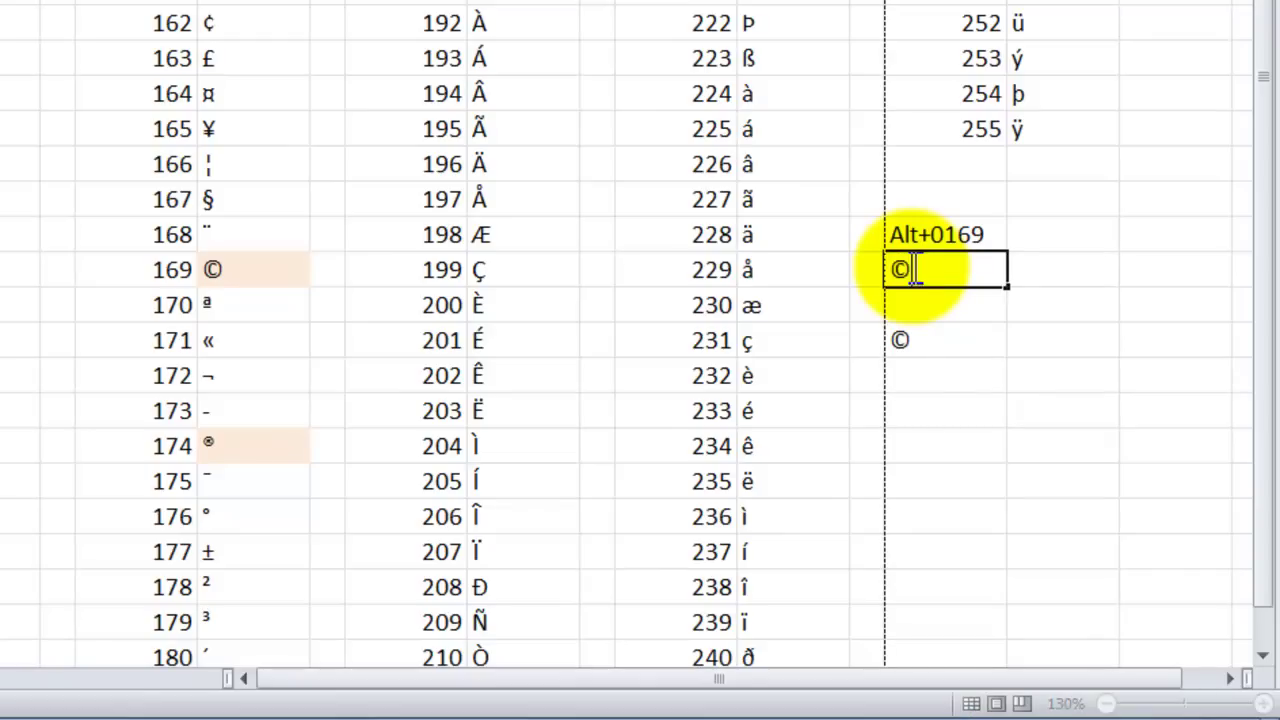
pyautogui.press('Return')
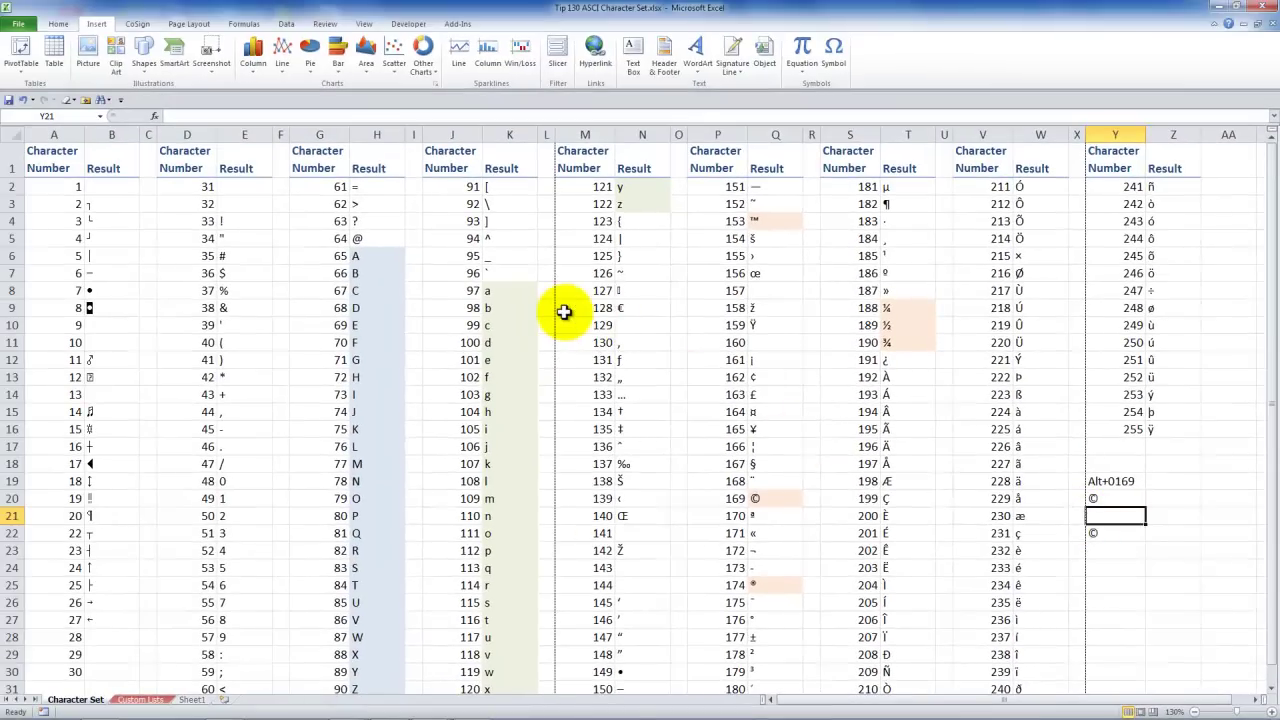
# In Page Layout view, enter "Copyright © The Company Rocks" in the center section of the page footer
pyautogui.click(364, 24)
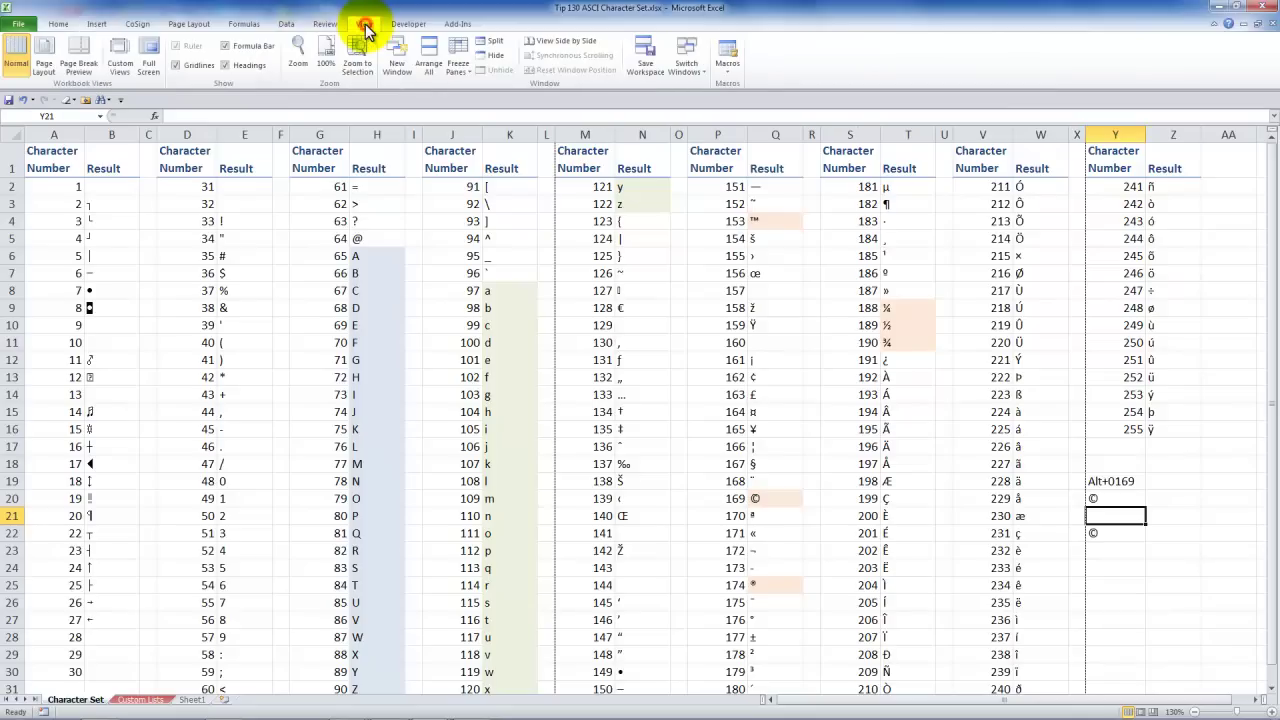
pyautogui.click(46, 65)
pyautogui.click(188, 25)
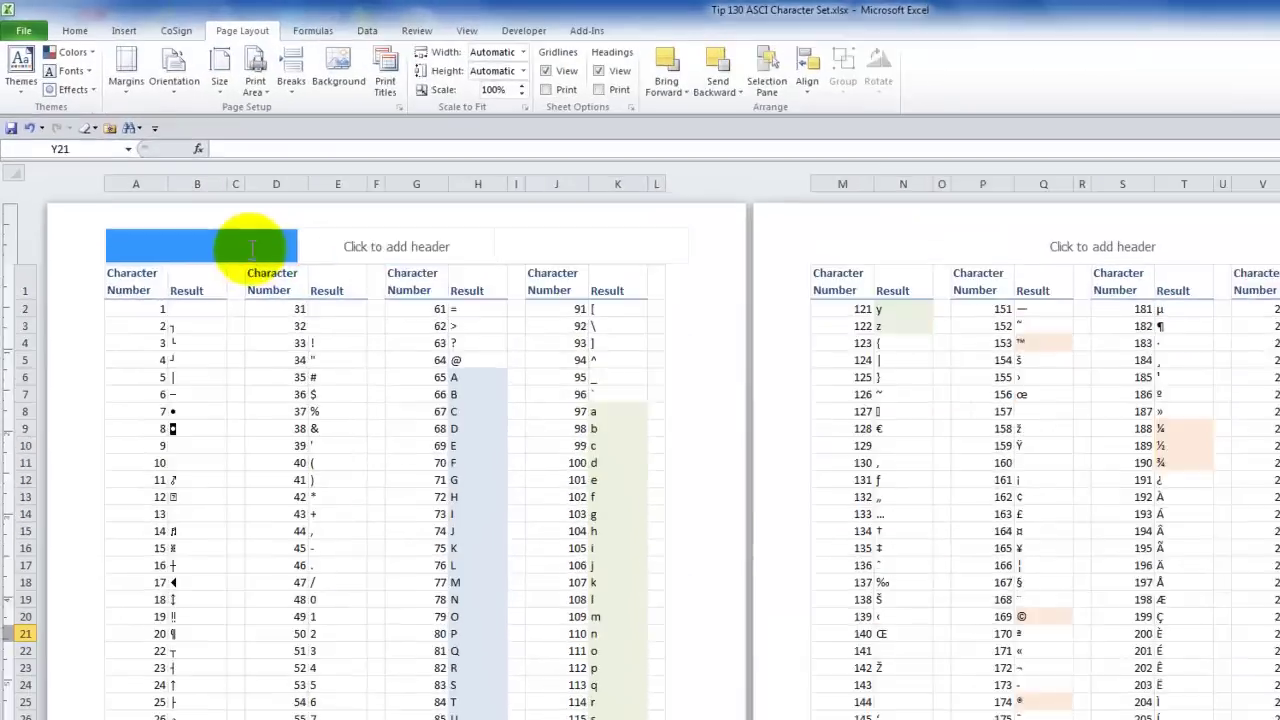
pyautogui.click(230, 195)
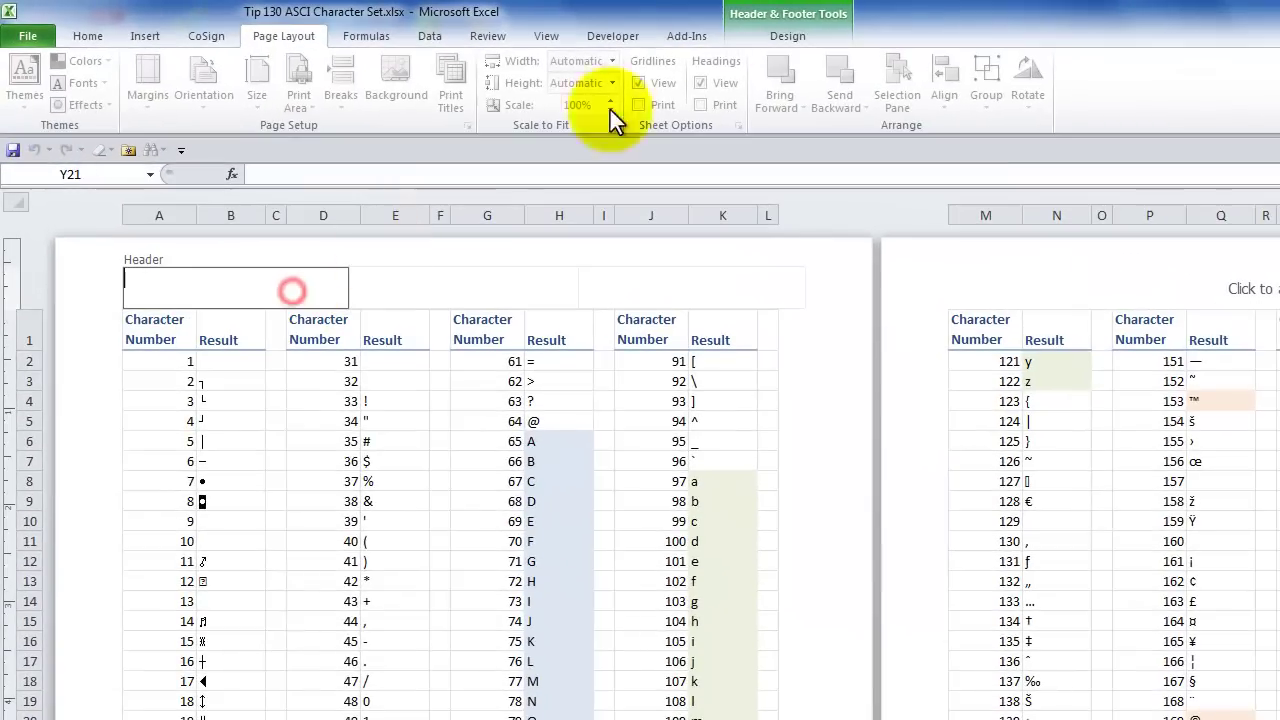
pyautogui.click(784, 38)
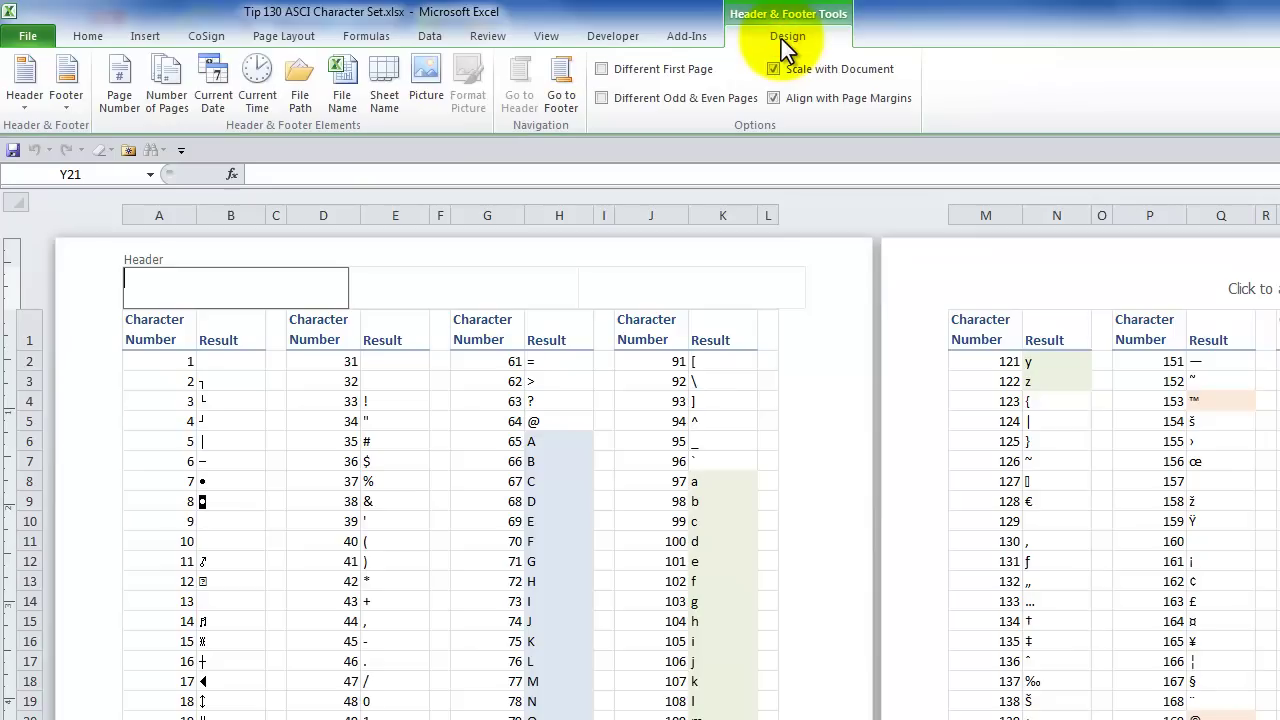
pyautogui.click(561, 84)
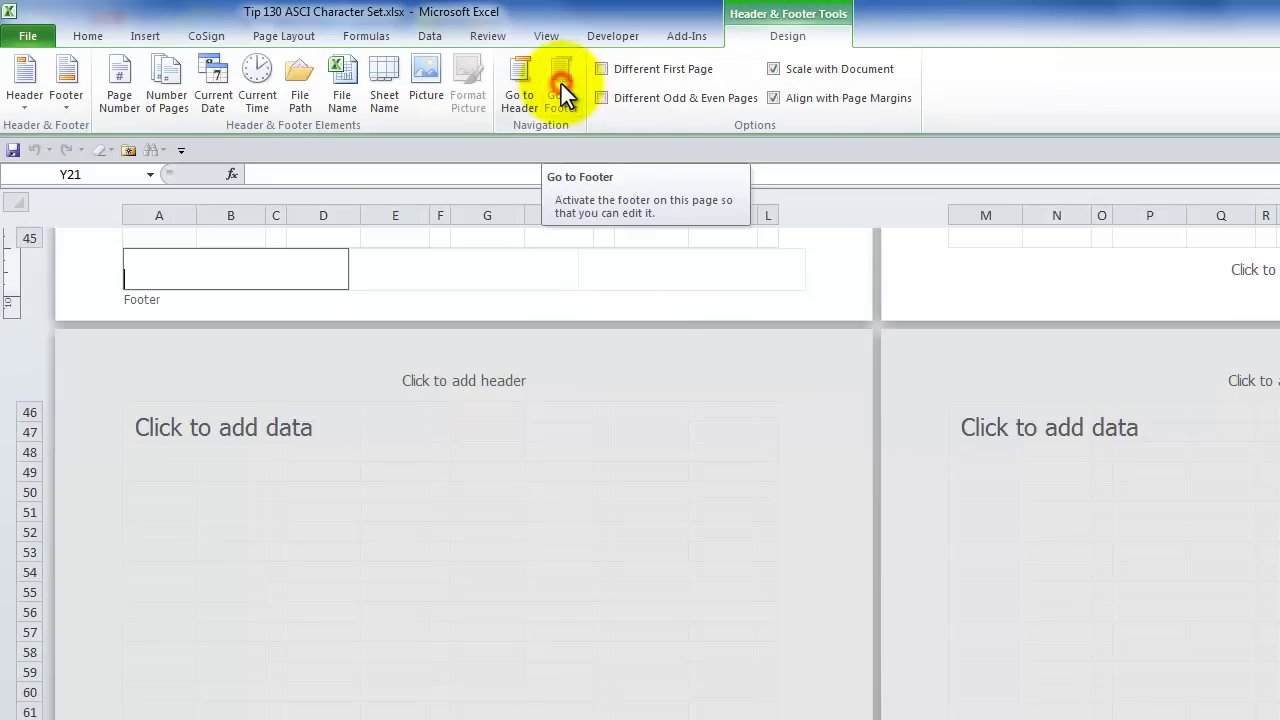
pyautogui.click(458, 275)
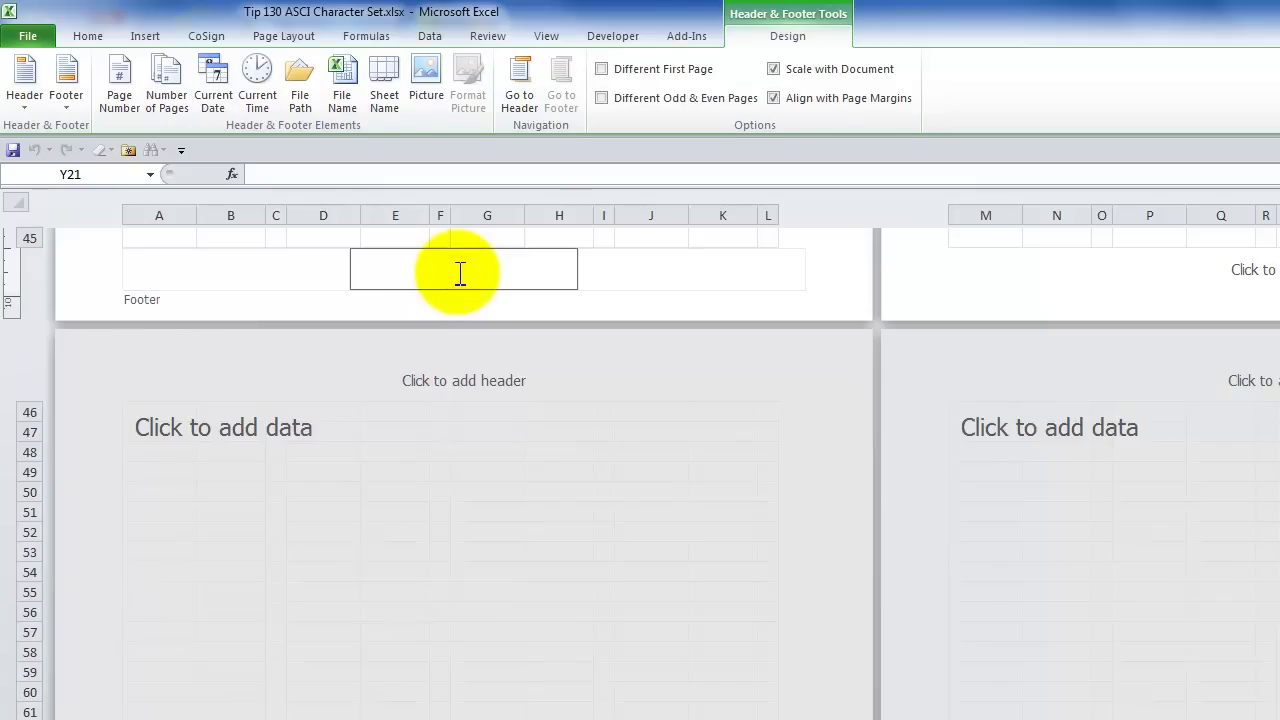
pyautogui.write('Copyright © The Company Rocks')
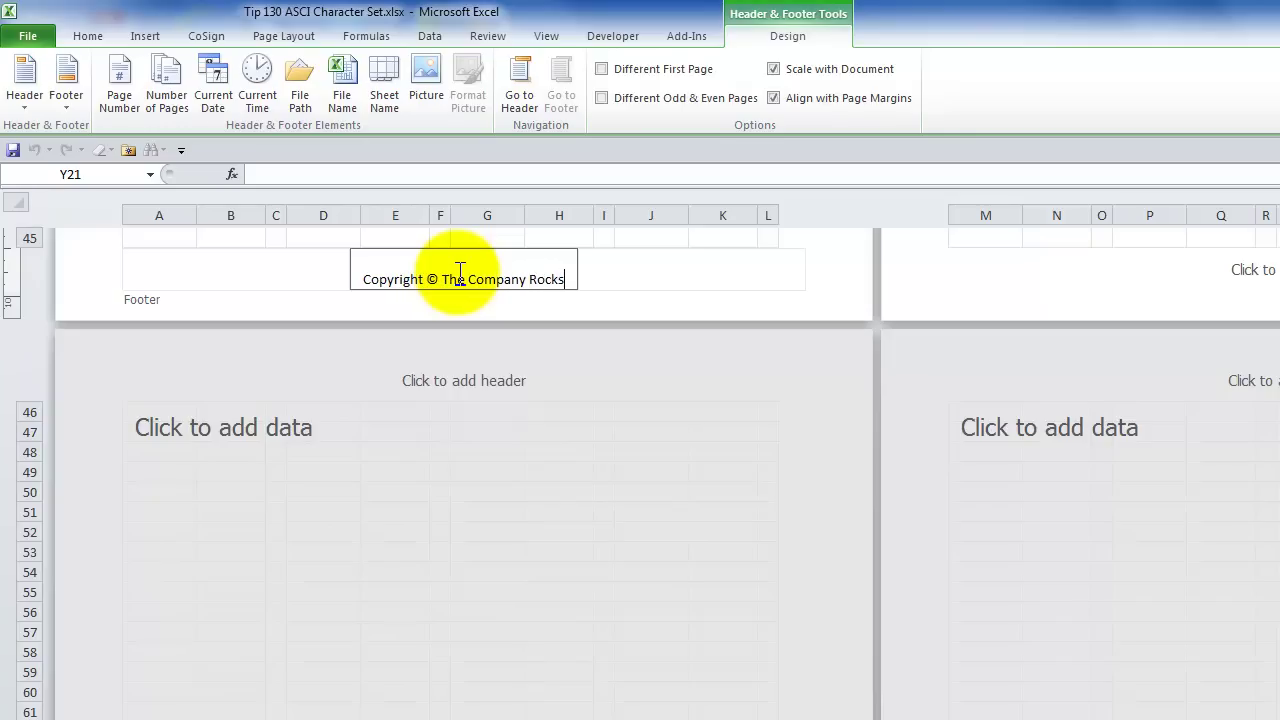
pyautogui.press('Tab')
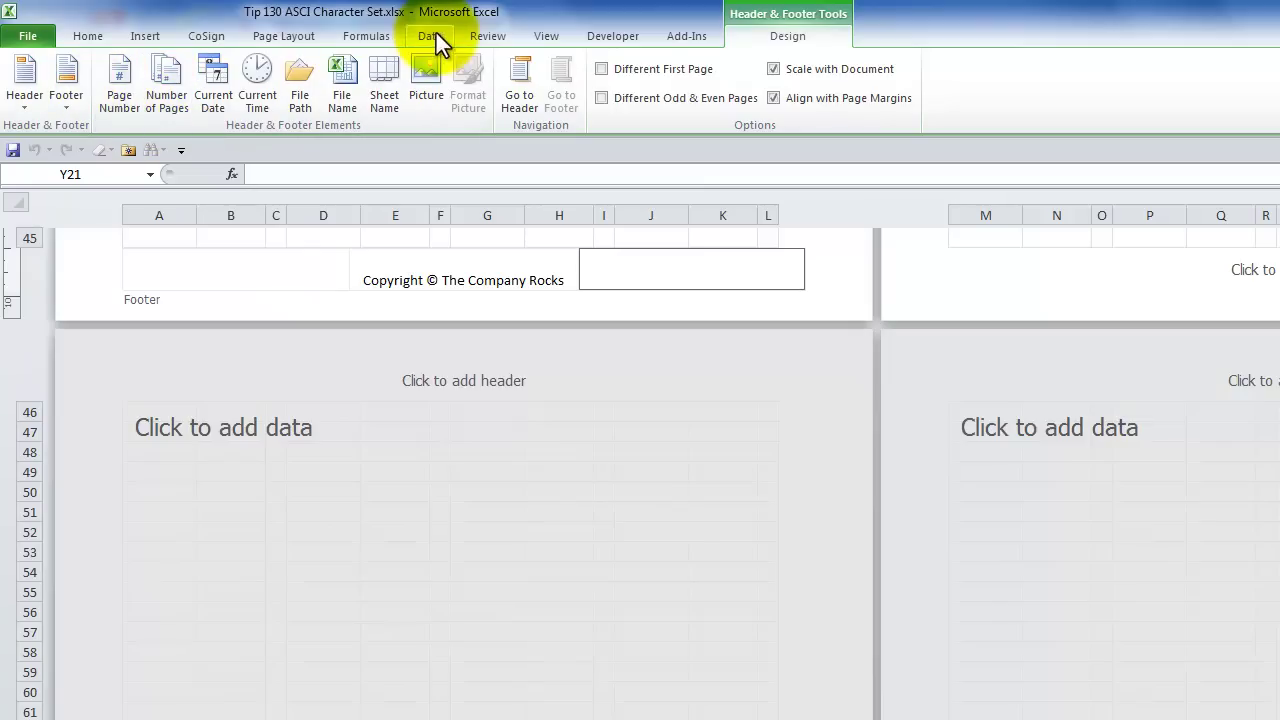
# Leave footer editing and return the character number sheet to Normal view
pyautogui.click(543, 38)
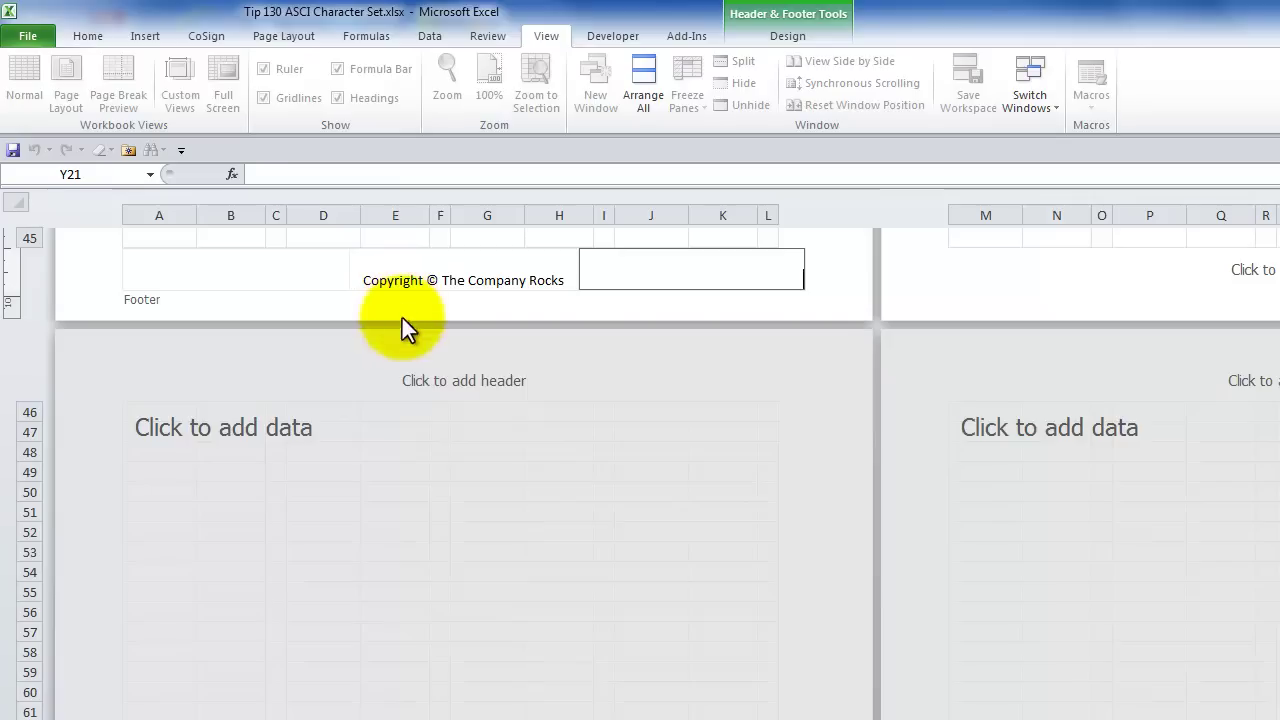
pyautogui.click(384, 429)
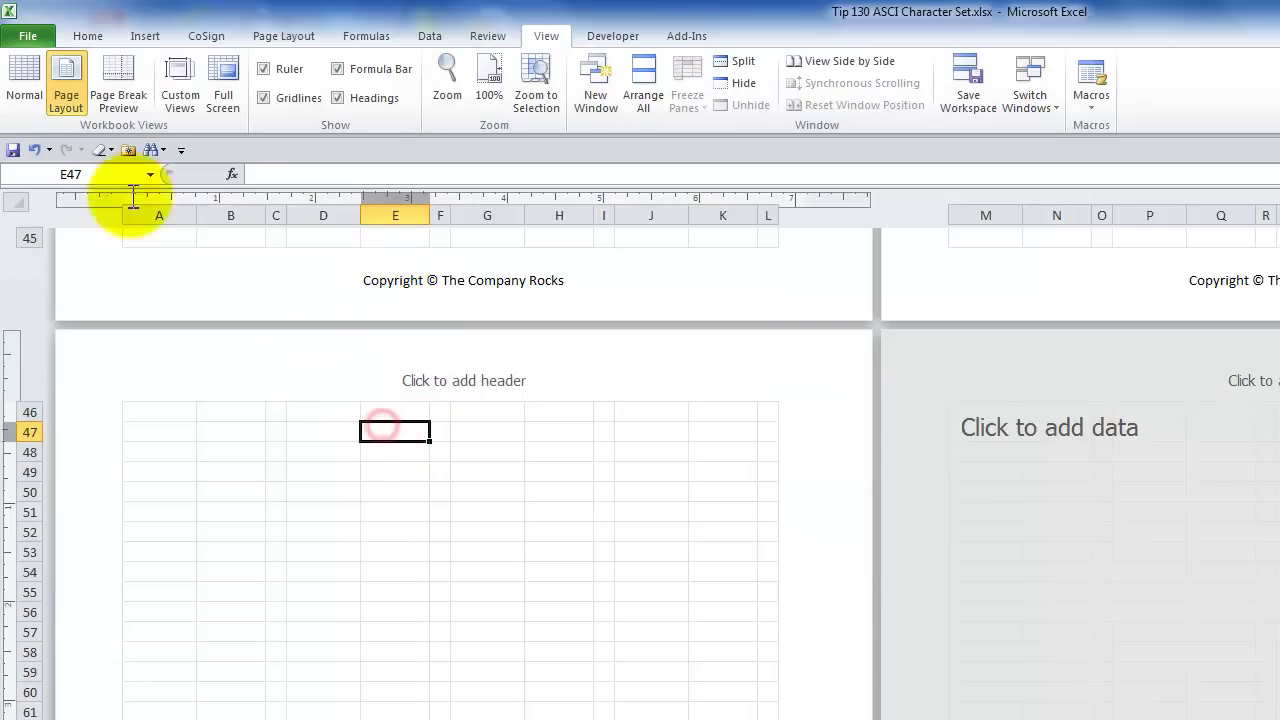
pyautogui.click(33, 85)
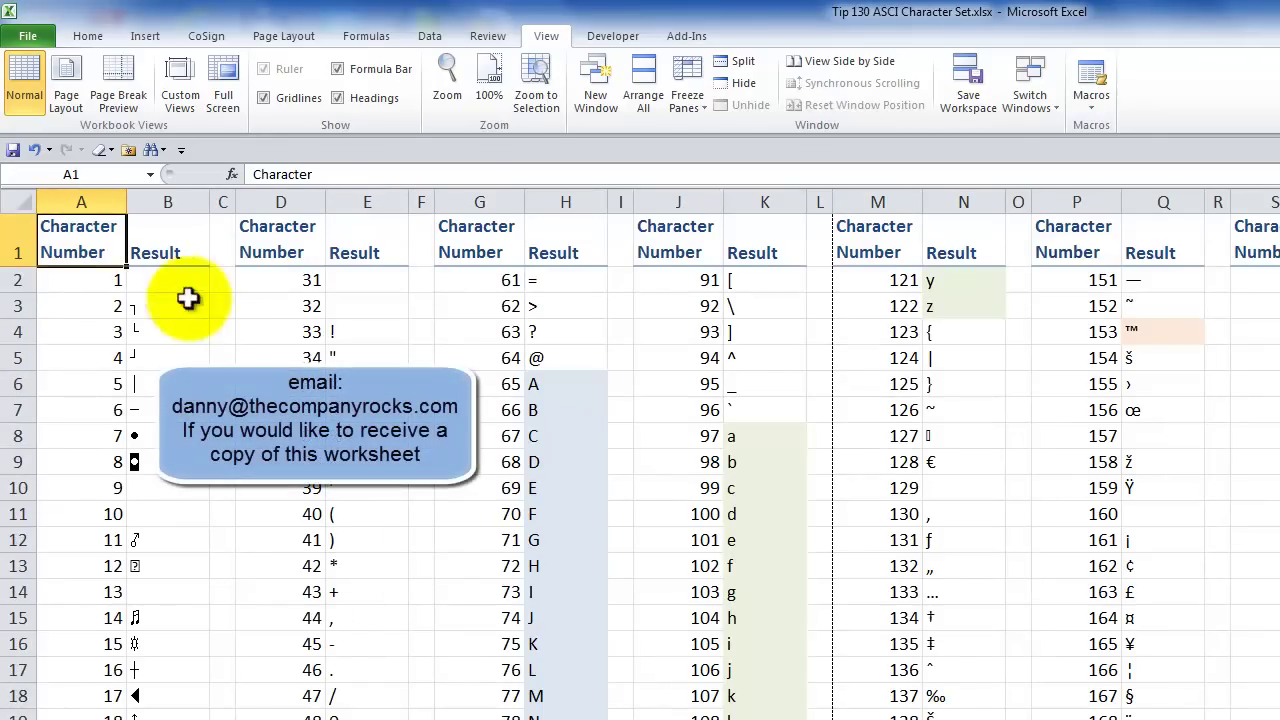
# Inspect the character number in A2 and the CHAR formula in B2 without changing either cell
pyautogui.click(76, 282)
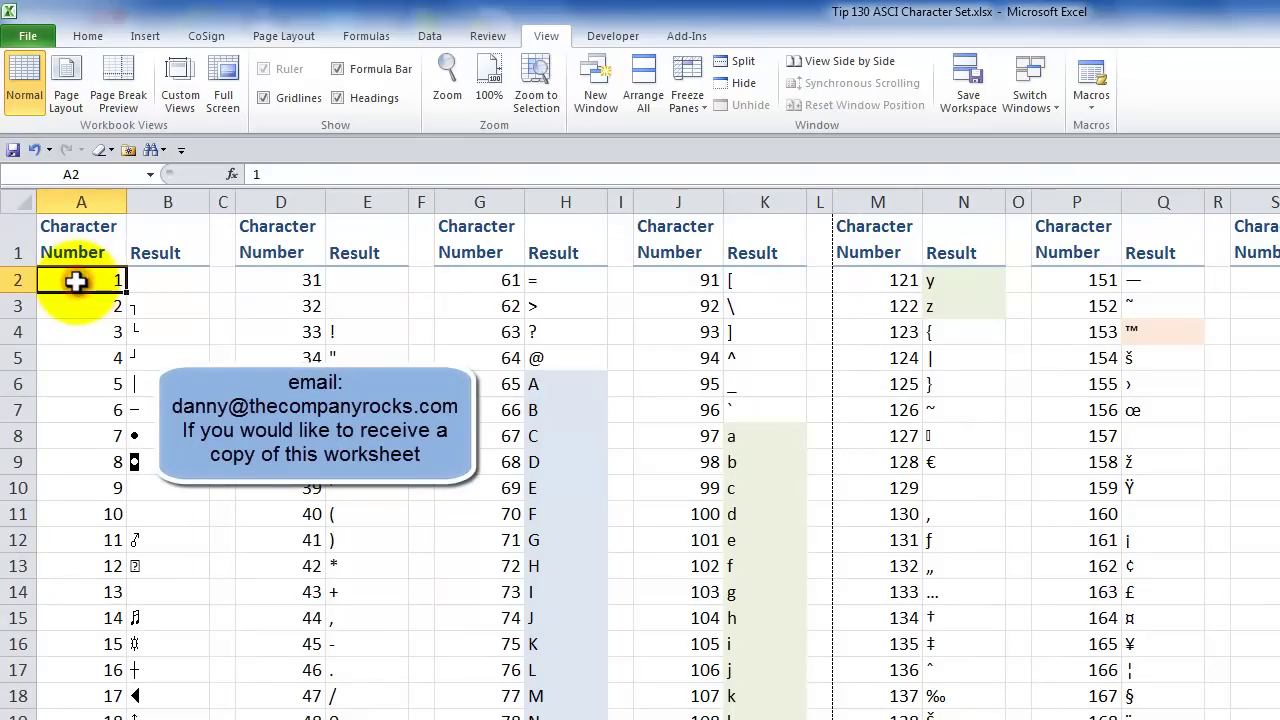
pyautogui.press('F2')
pyautogui.press('Escape')
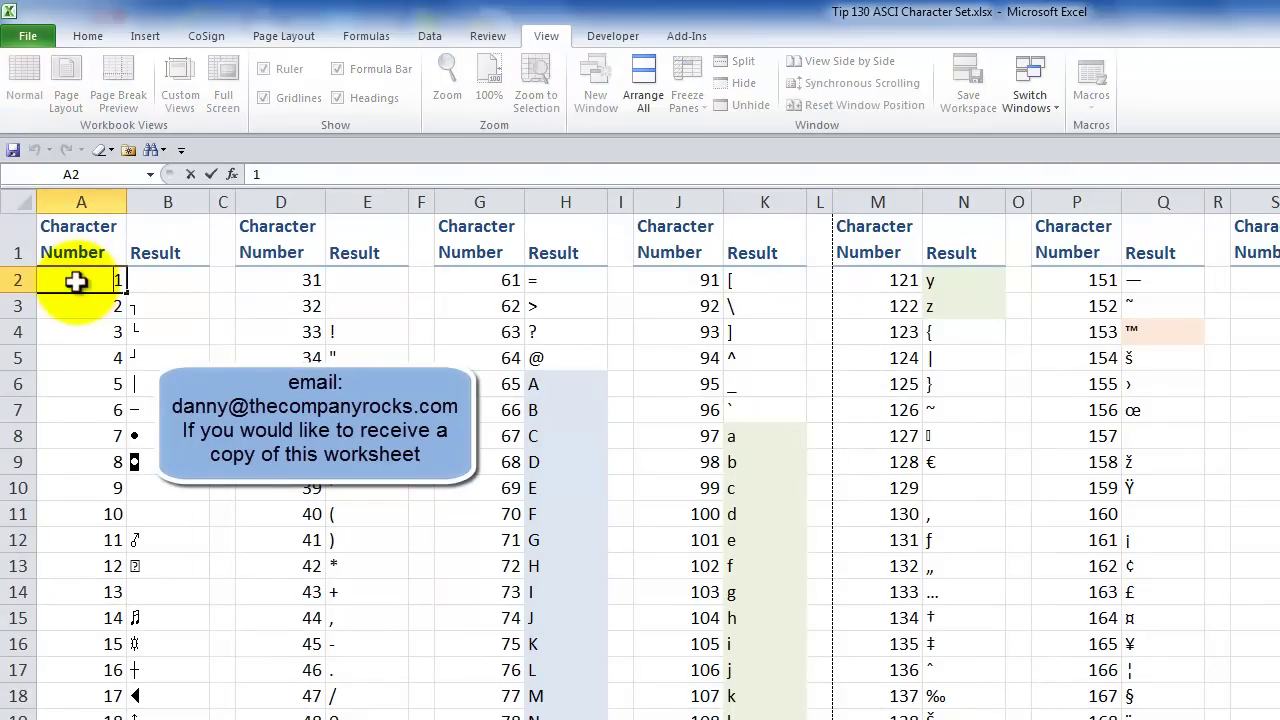
pyautogui.doubleClick(170, 280)
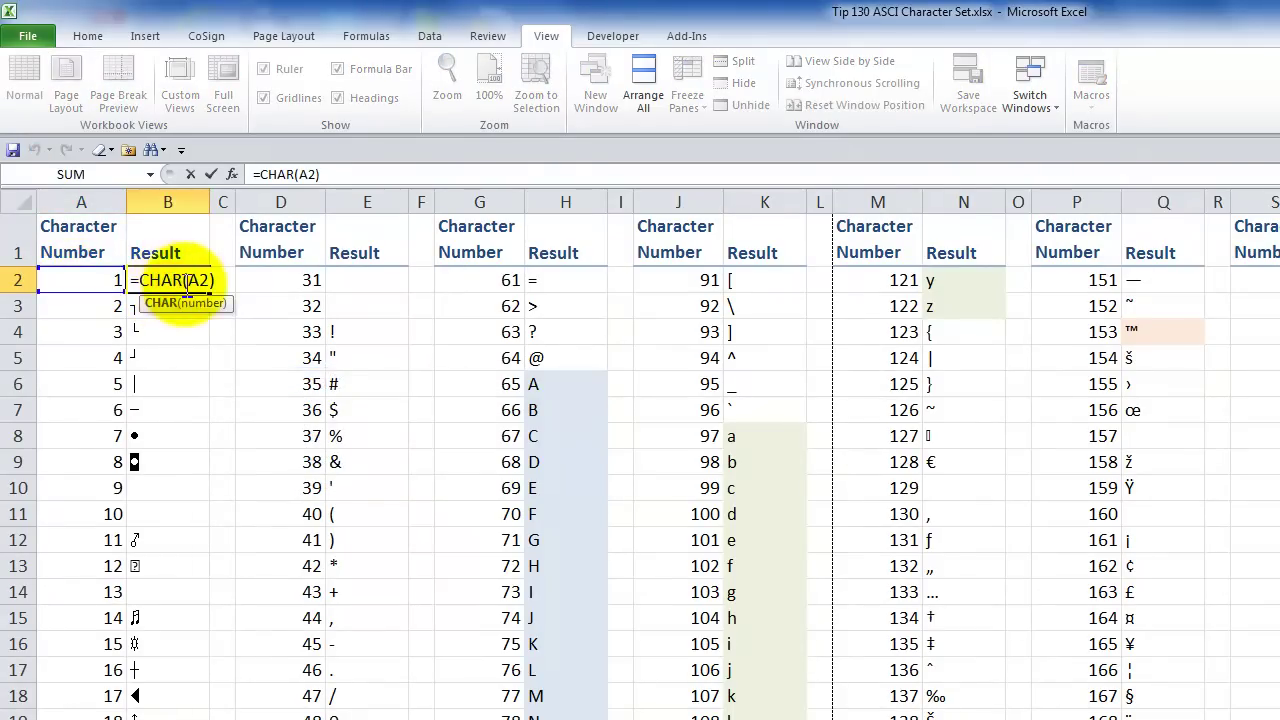
pyautogui.press('Escape')
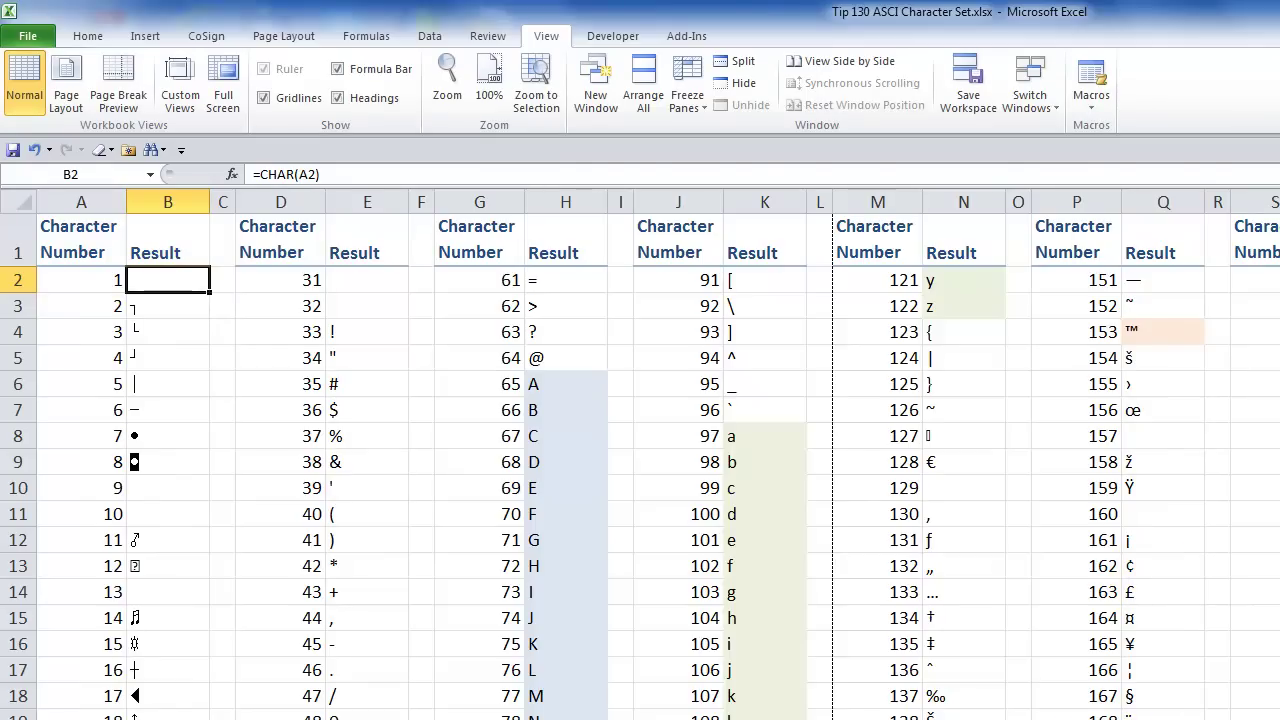
# Switch to the Tip 130 - Open and Close workbook, view its Shop sheet, and return to the Opening Page sheet
pyautogui.moveTo(428, 707)
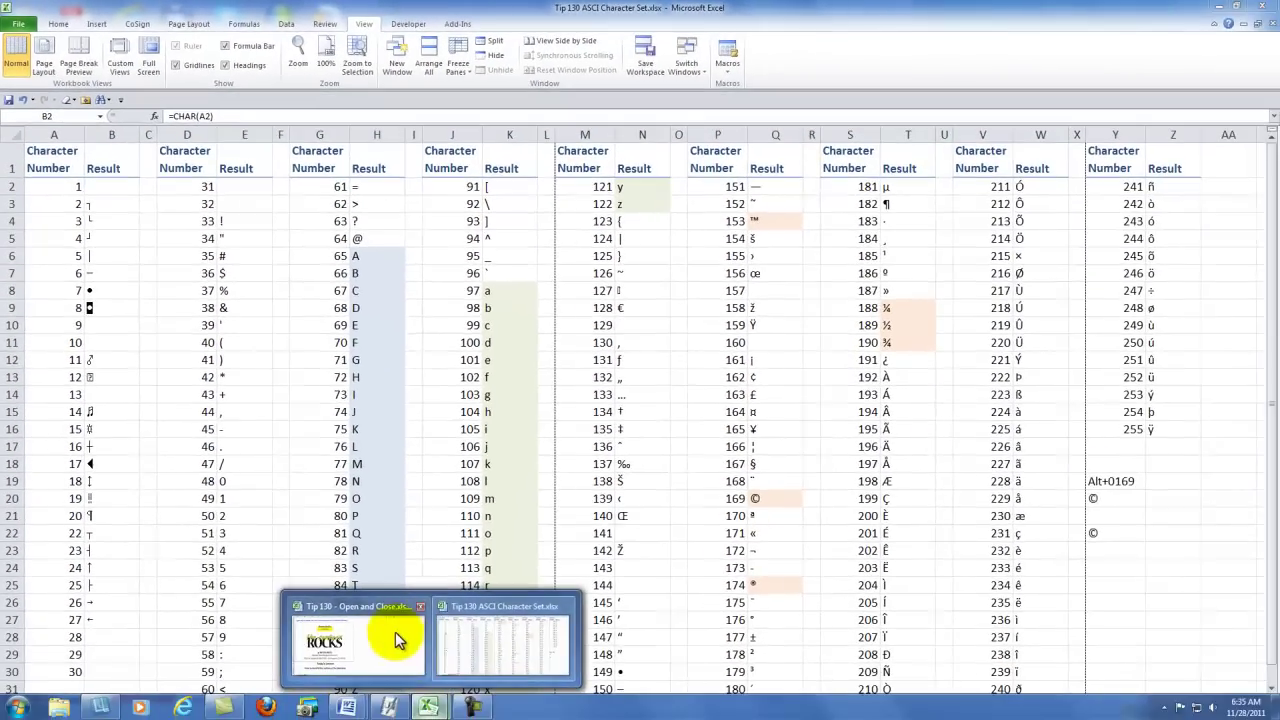
pyautogui.click(396, 634)
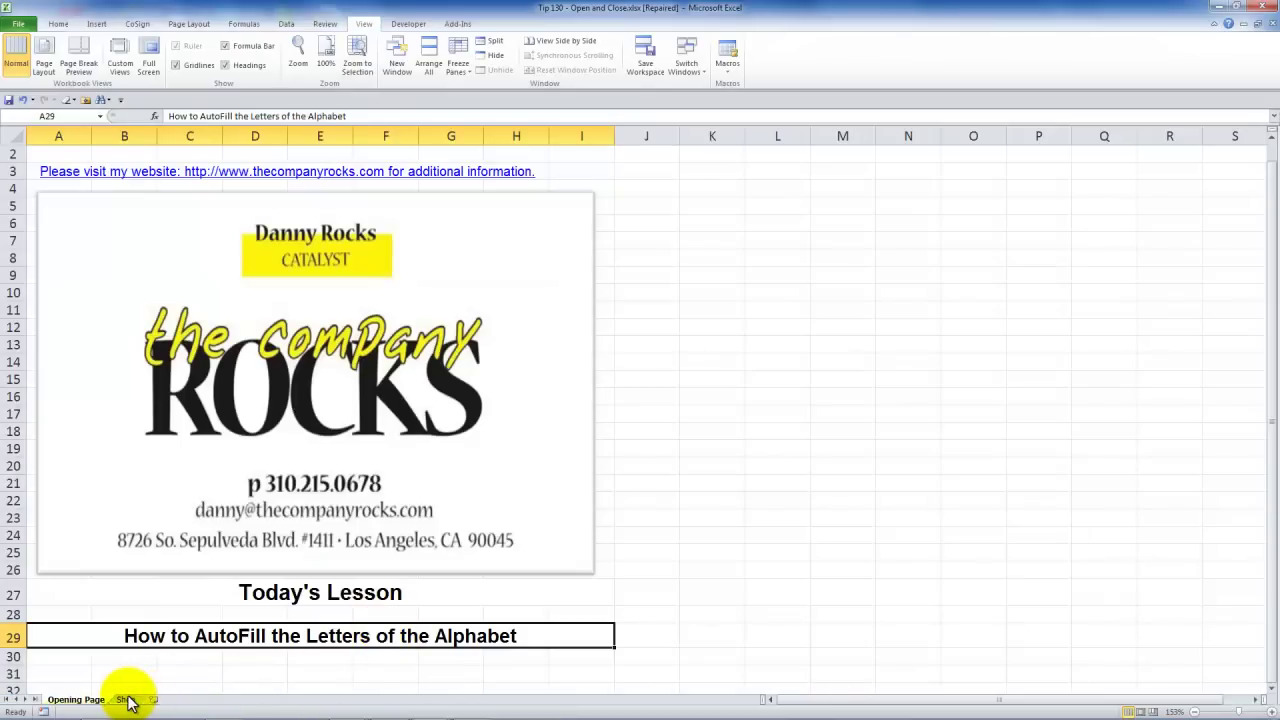
pyautogui.click(126, 700)
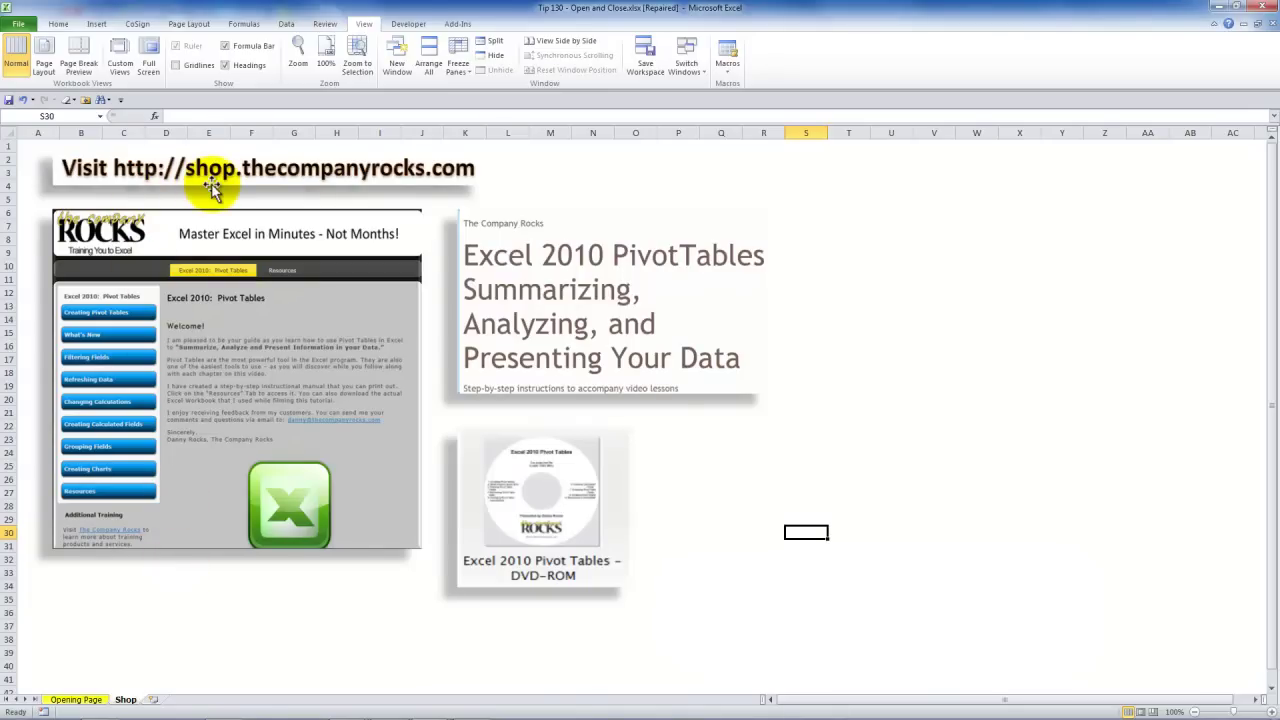
pyautogui.click(78, 700)
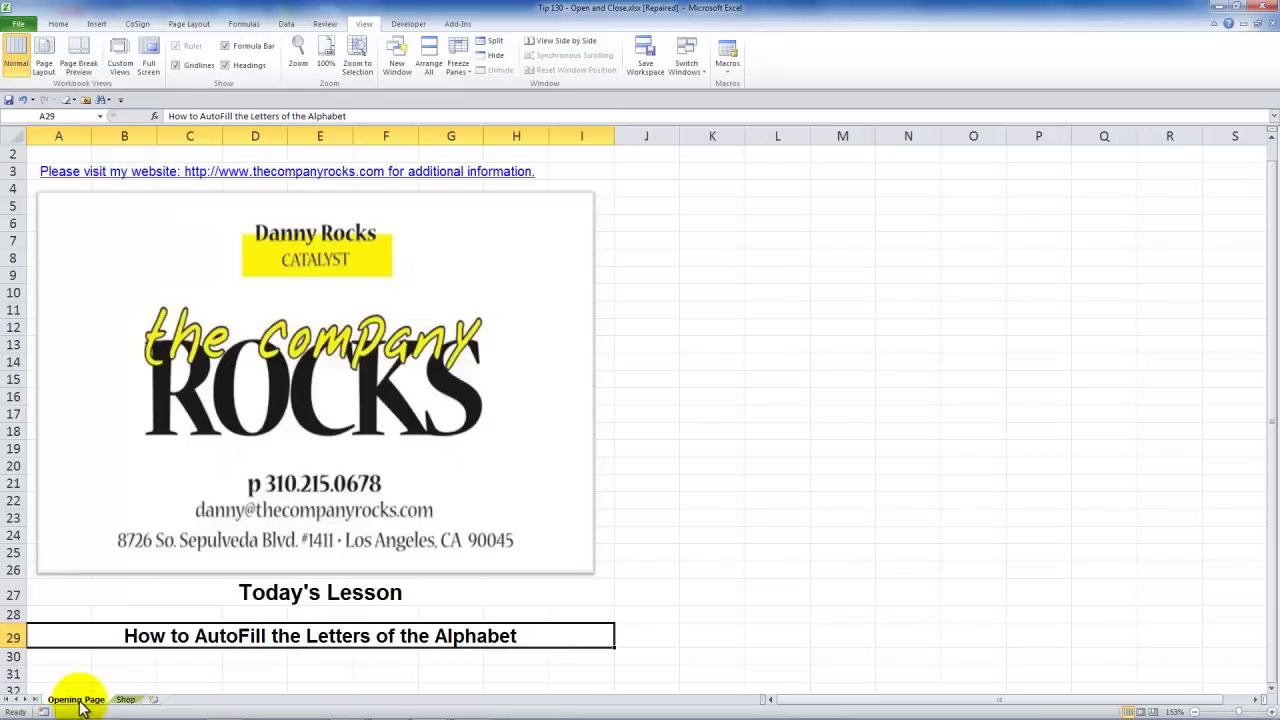